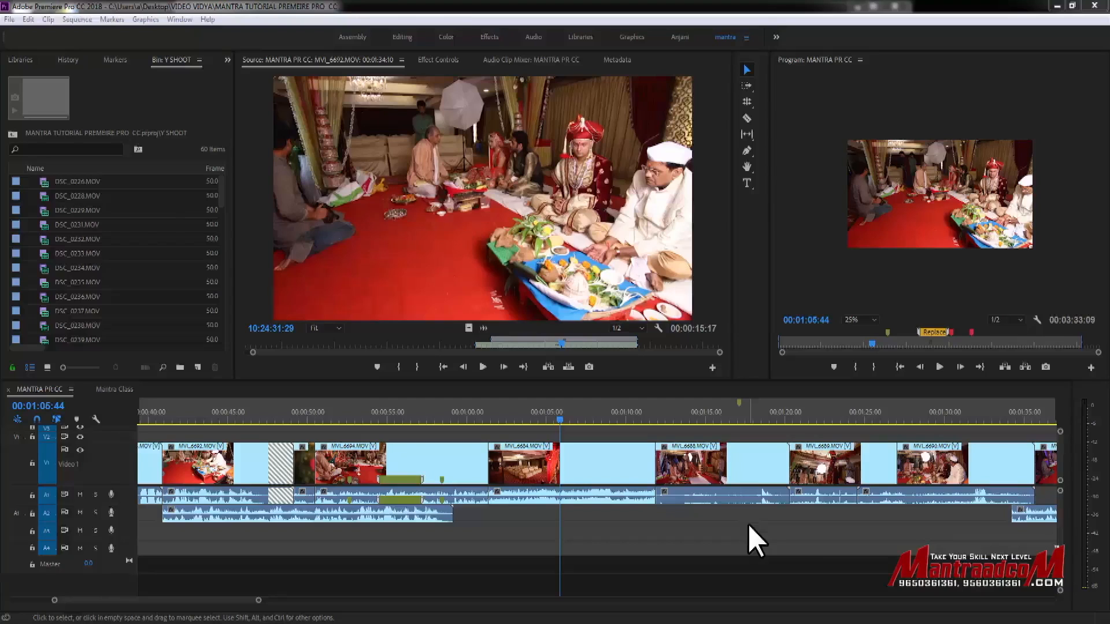
Find MVI_6884.MOV among the project clips, preview it, and place it on V1 beyond the end of the existing edit, at about 00:04:01
{"action": "left_click_drag", "start_coordinate": [795, 404], "coordinate": [663, 484]}
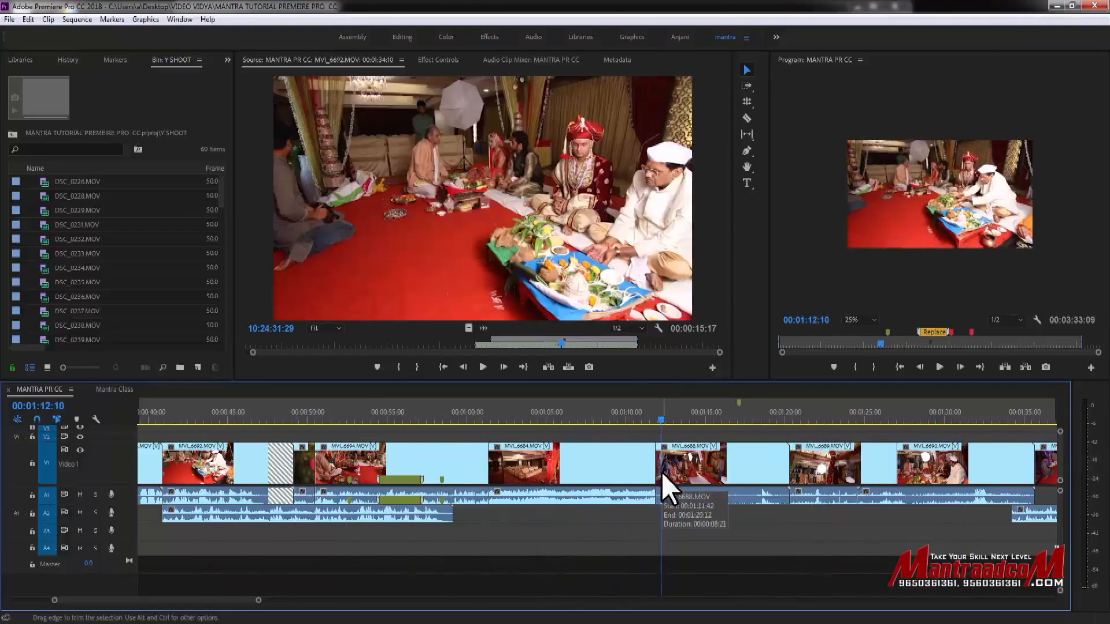
{"action": "left_click", "coordinate": [702, 417]}
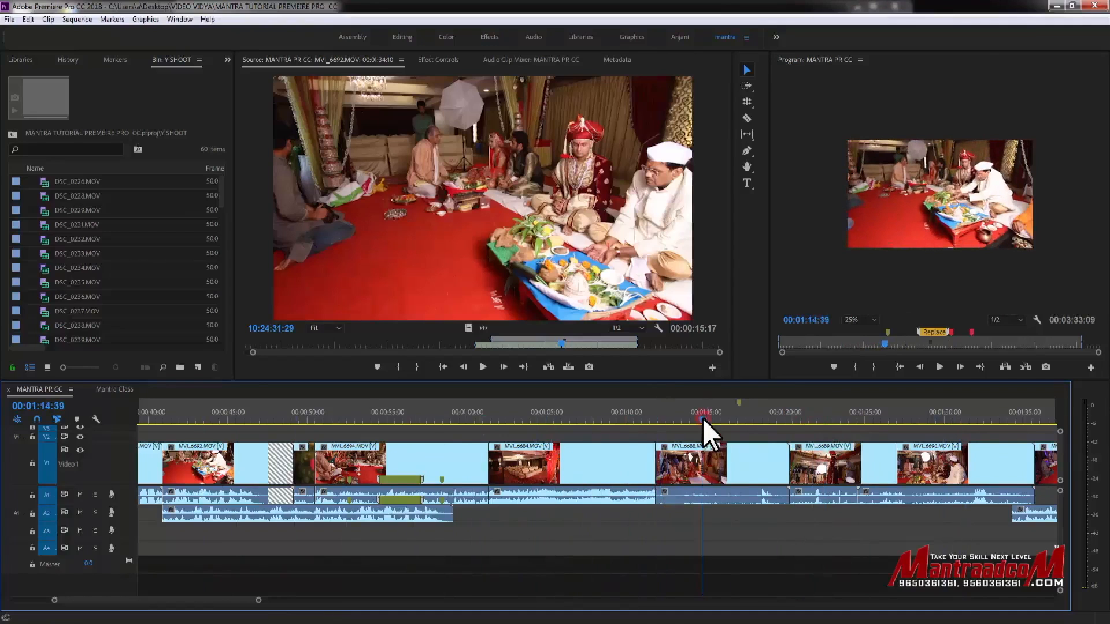
{"action": "key", "text": "backslash"}
{"action": "key", "text": "minus"}
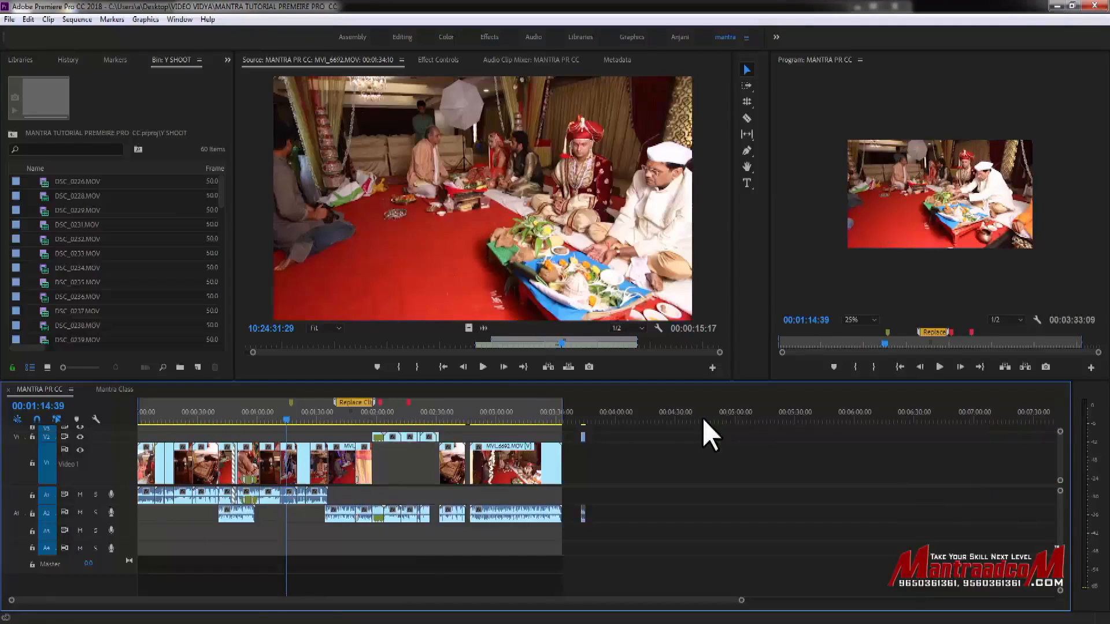
{"action": "left_click_drag", "start_coordinate": [221, 199], "coordinate": [199, 367]}
{"action": "double_click", "coordinate": [72, 325]}
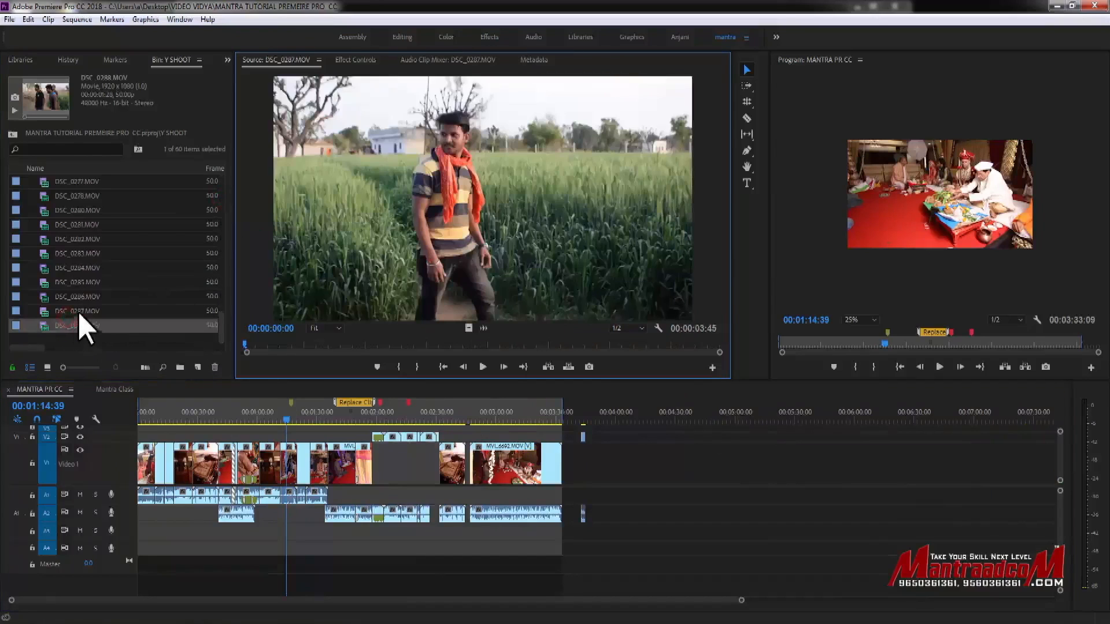
{"action": "double_click", "coordinate": [89, 255]}
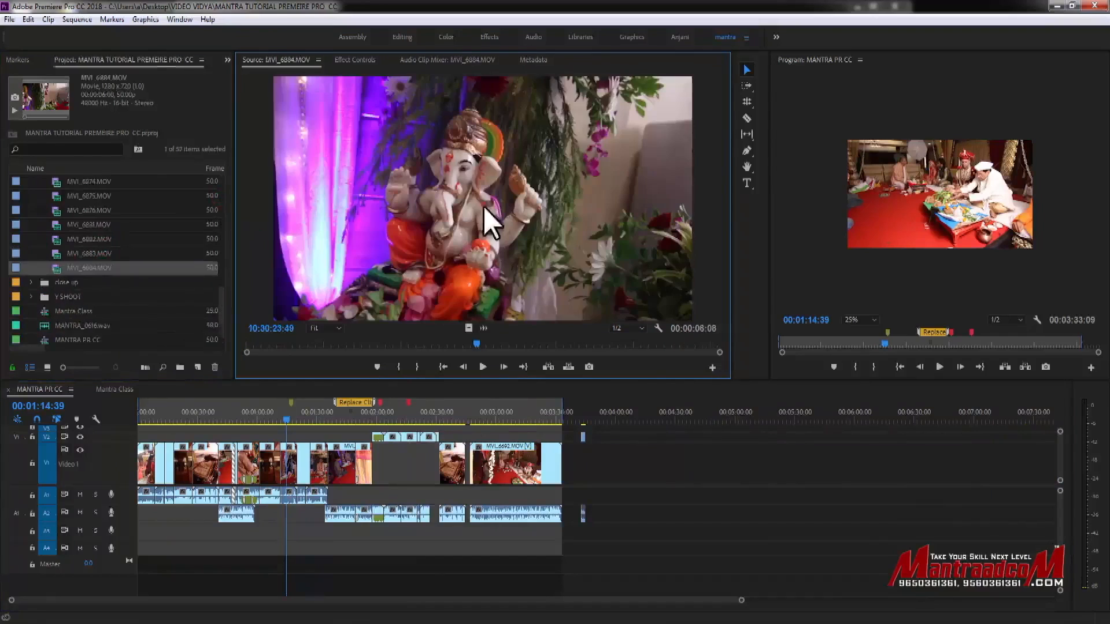
{"action": "left_click_drag", "start_coordinate": [488, 218], "coordinate": [622, 474]}
Add MVI_6874.MOV, MVI_6876.MOV and MVI_6873.MOV to V1 after the MVI_6884.MOV clip, without gaps
{"action": "double_click", "coordinate": [86, 210]}
{"action": "left_click_drag", "start_coordinate": [298, 345], "coordinate": [657, 347]}
{"action": "left_click_drag", "start_coordinate": [622, 269], "coordinate": [655, 483]}
{"action": "double_click", "coordinate": [87, 195]}
{"action": "left_click_drag", "start_coordinate": [287, 345], "coordinate": [328, 345]}
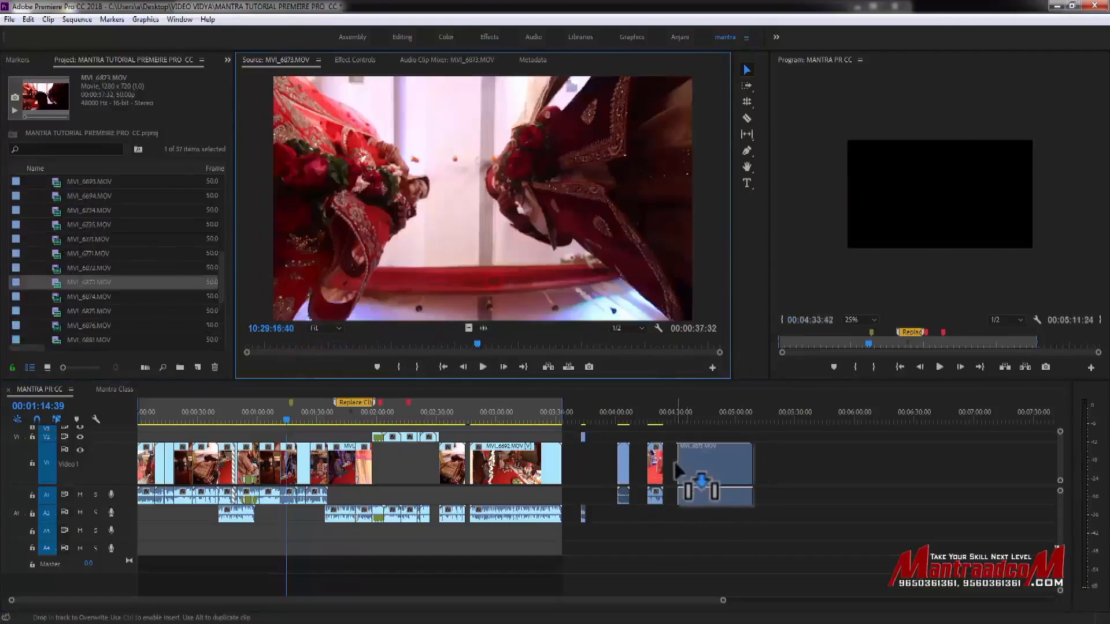
{"action": "left_click_drag", "start_coordinate": [711, 471], "coordinate": [679, 471]}
{"action": "double_click", "coordinate": [81, 296]}
Play back the beginning of the MVI_6884.MOV clip in the sequence to check its camera movement
{"action": "left_click", "coordinate": [621, 418]}
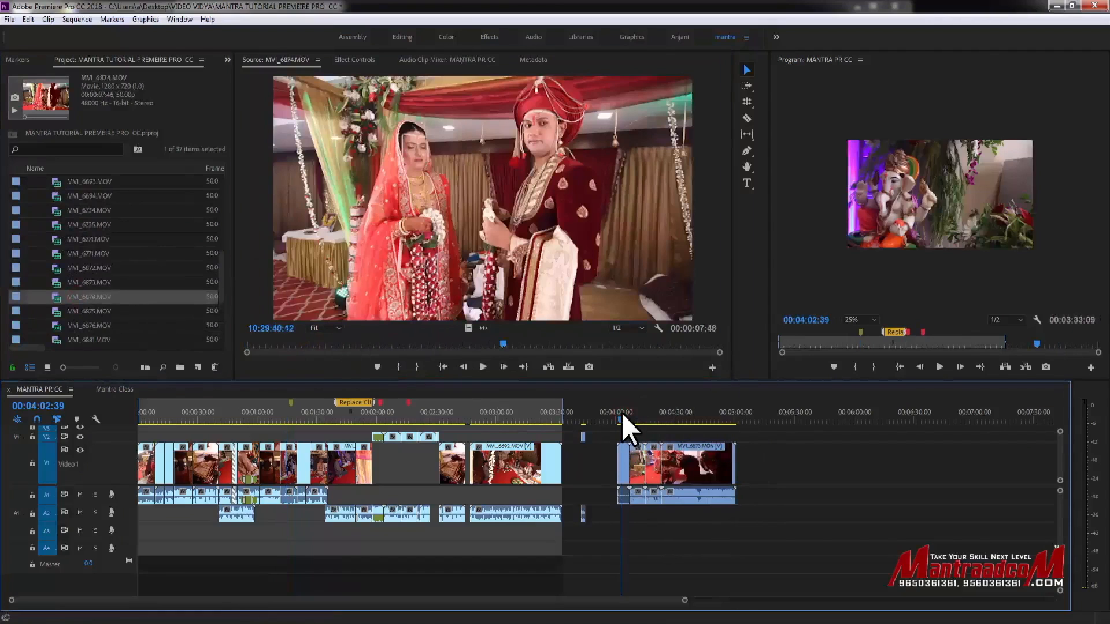
{"action": "key", "text": "="}
{"action": "key", "text": "="}
{"action": "key", "text": "="}
{"action": "key", "text": "="}
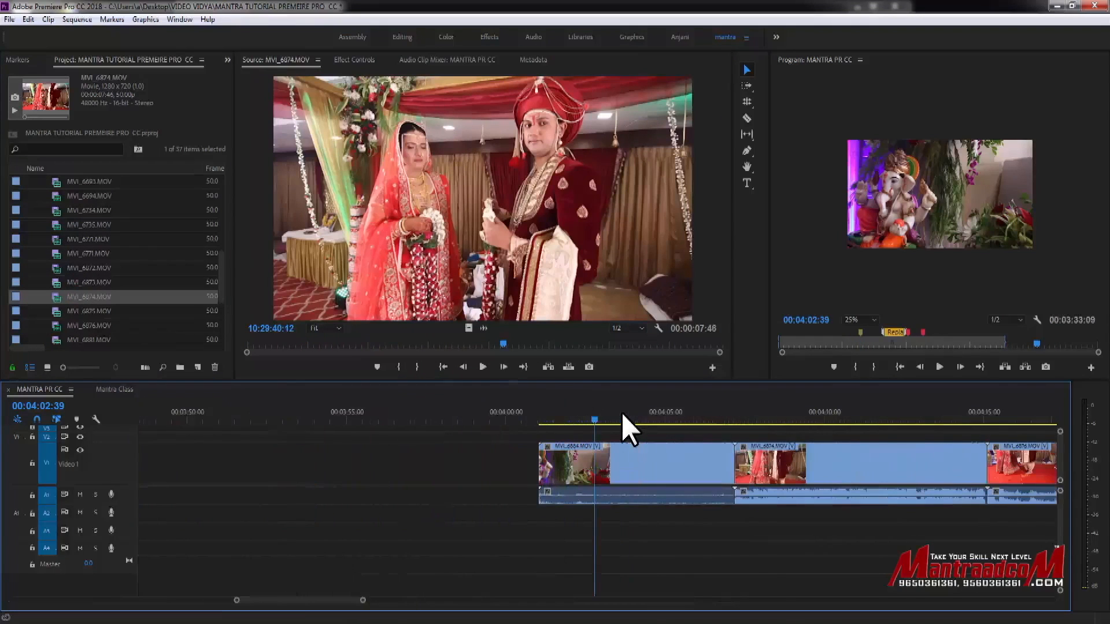
{"action": "left_click", "coordinate": [550, 421]}
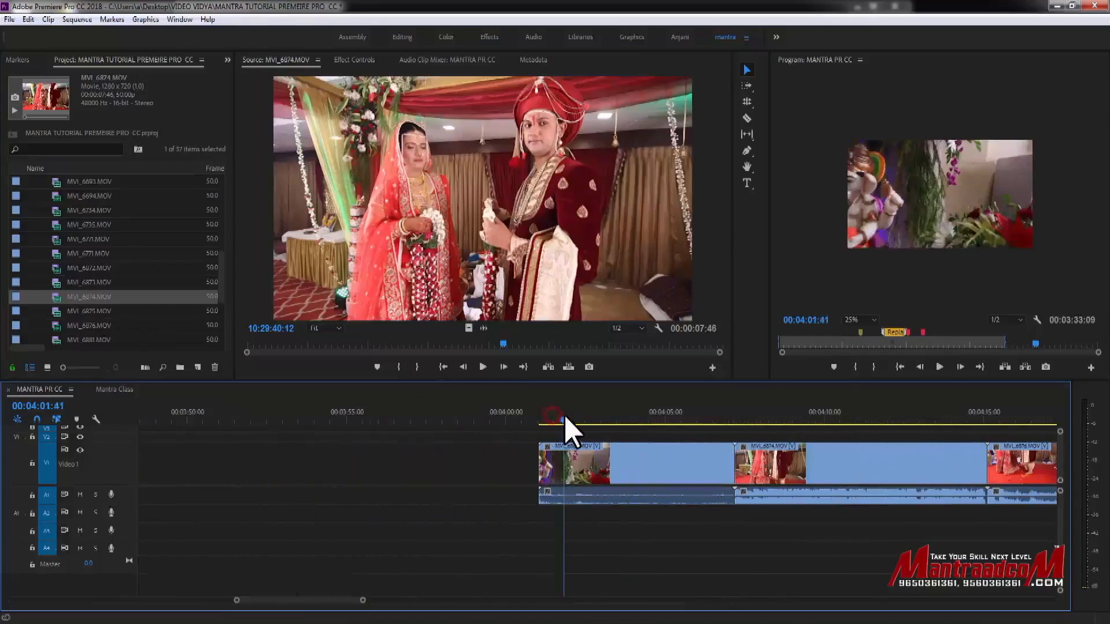
{"action": "mouse_move", "coordinate": [550, 421]}
{"action": "left_mouse_down"}
{"action": "mouse_move", "coordinate": [919, 424]}
{"action": "mouse_move", "coordinate": [555, 426]}
{"action": "left_mouse_up"}
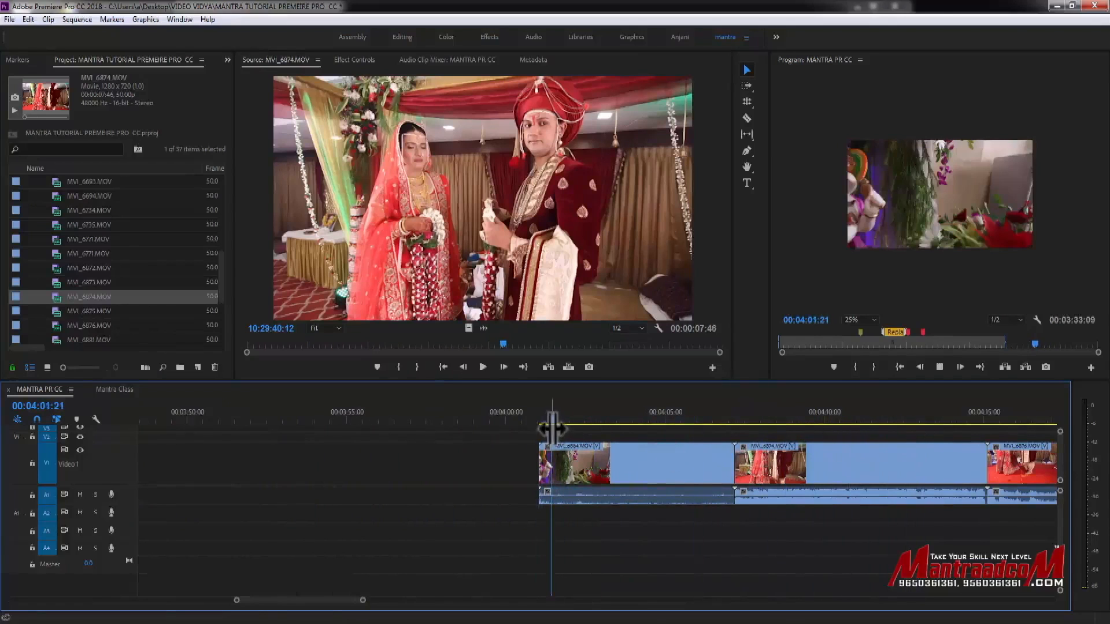
{"action": "key", "text": "space"}
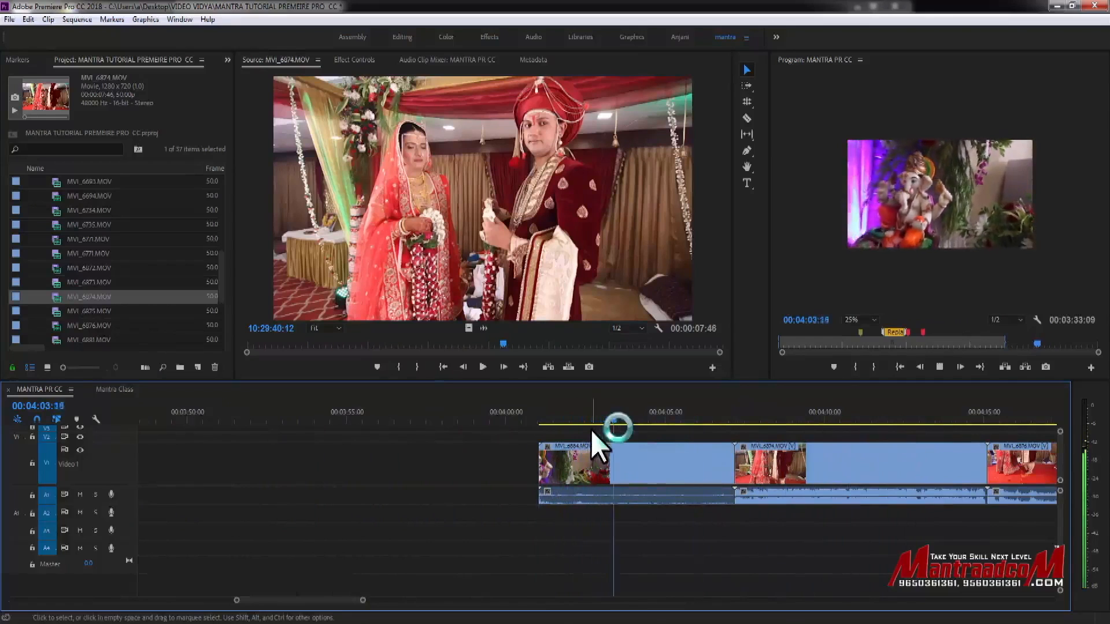
{"action": "key", "text": "space"}
Trim the start of the MVI_6884.MOV clip so that it runs about 00:00:04:25, and scrub through the result
{"action": "left_click_drag", "start_coordinate": [556, 411], "coordinate": [591, 412]}
{"action": "left_click_drag", "start_coordinate": [541, 460], "coordinate": [592, 461]}
{"action": "mouse_move", "coordinate": [731, 465]}
{"action": "left_mouse_down"}
{"action": "mouse_move", "coordinate": [701, 462]}
{"action": "mouse_move", "coordinate": [726, 461]}
{"action": "left_mouse_up"}
{"action": "left_click_drag", "start_coordinate": [595, 419], "coordinate": [692, 424]}
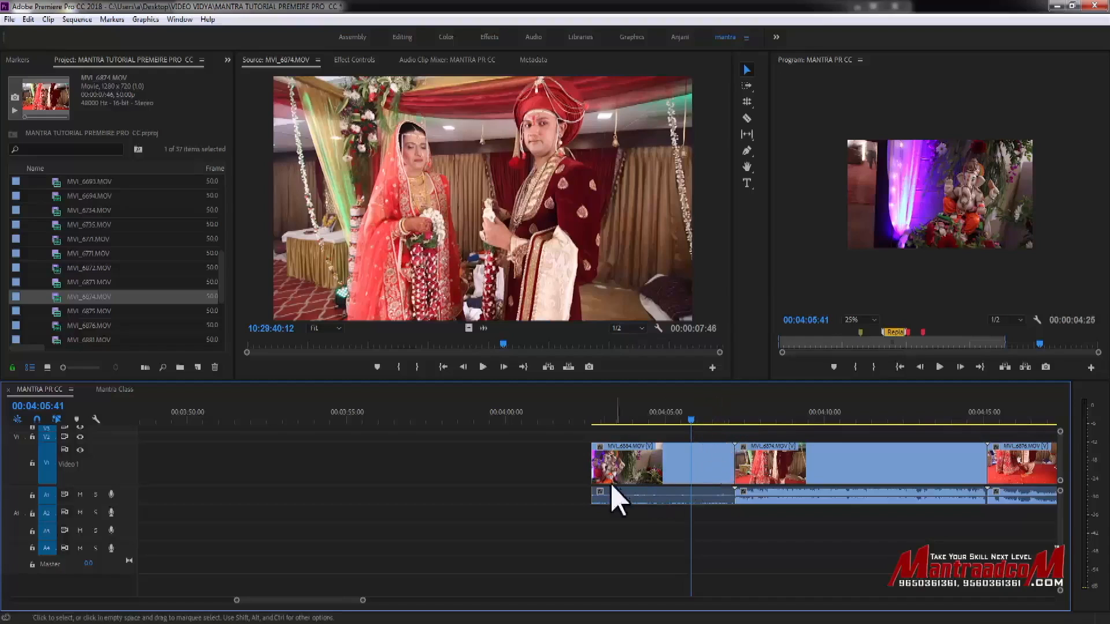
Examine the speed, duration and Reverse Speed options of the MVI_6884.MOV clip in Clip Speed / Duration, leaving its settings as they are
{"action": "left_click_drag", "start_coordinate": [1058, 487], "coordinate": [1058, 520]}
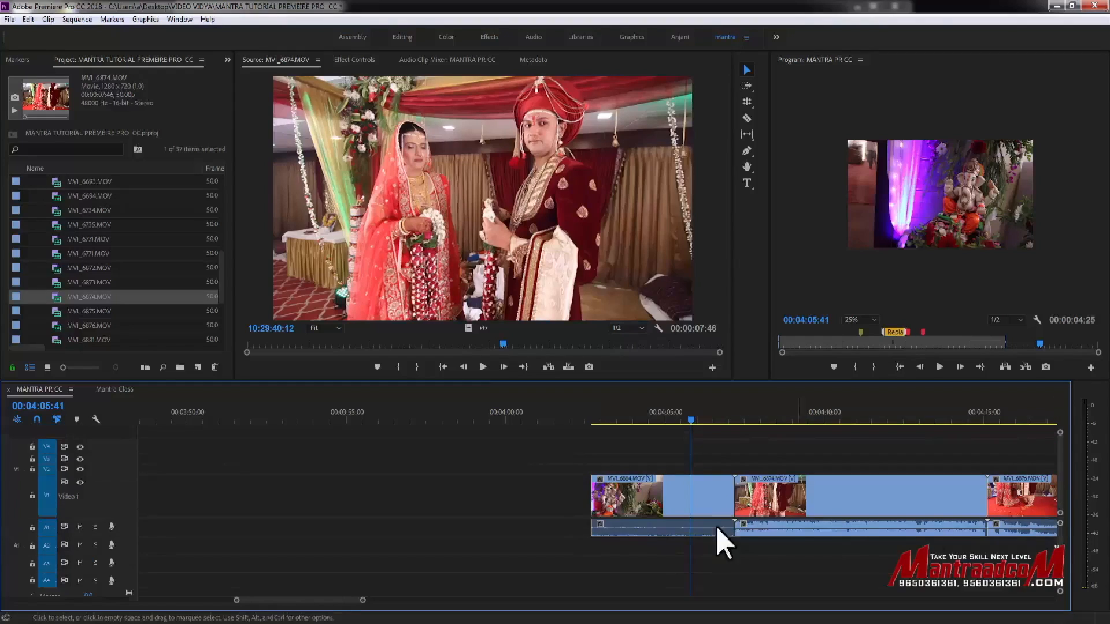
{"action": "left_click", "coordinate": [669, 498]}
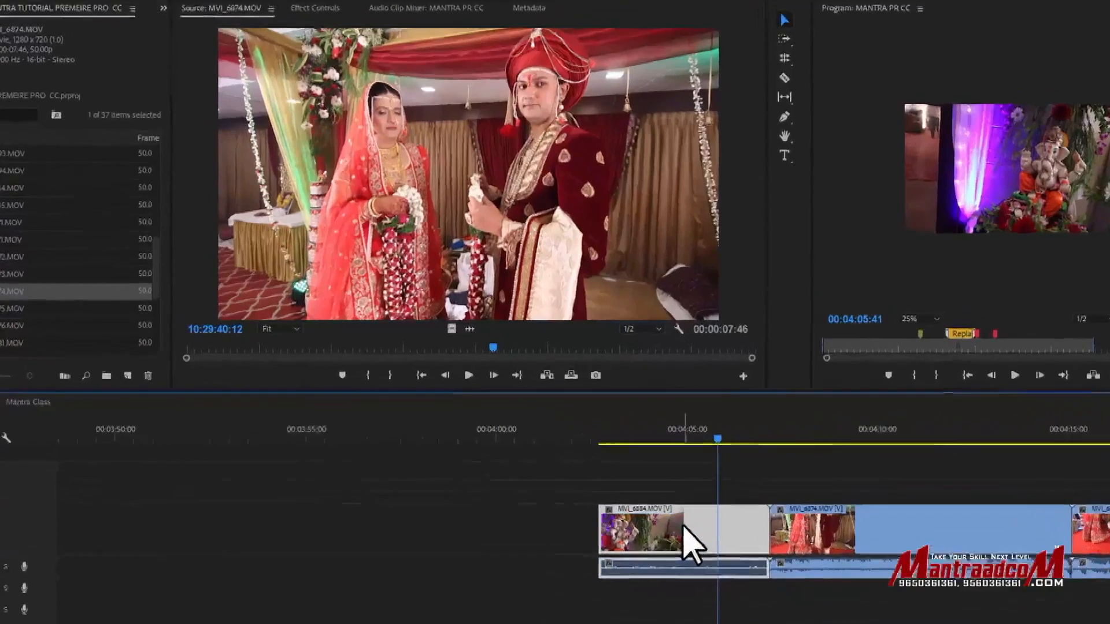
{"action": "right_click", "coordinate": [660, 490]}
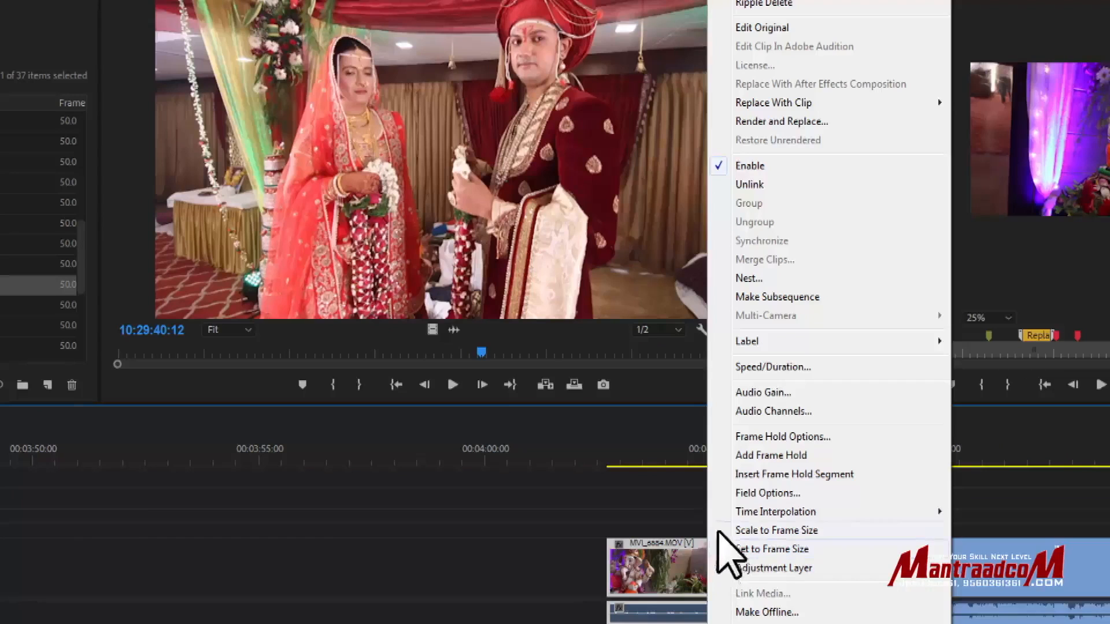
{"action": "left_click", "coordinate": [860, 365]}
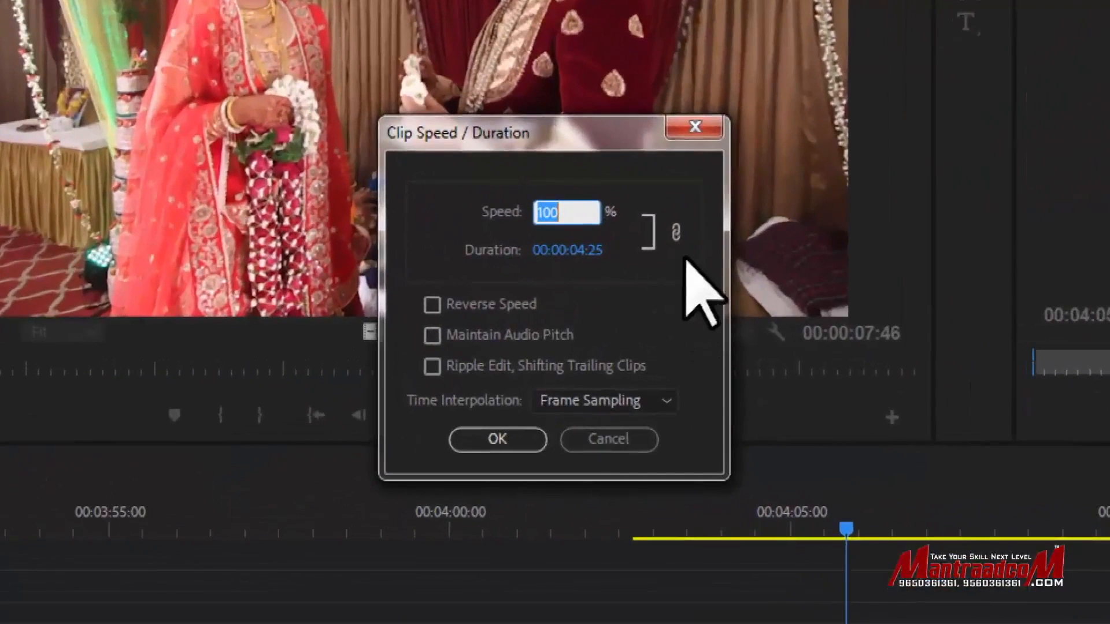
{"action": "left_click_drag", "start_coordinate": [583, 212], "coordinate": [509, 211]}
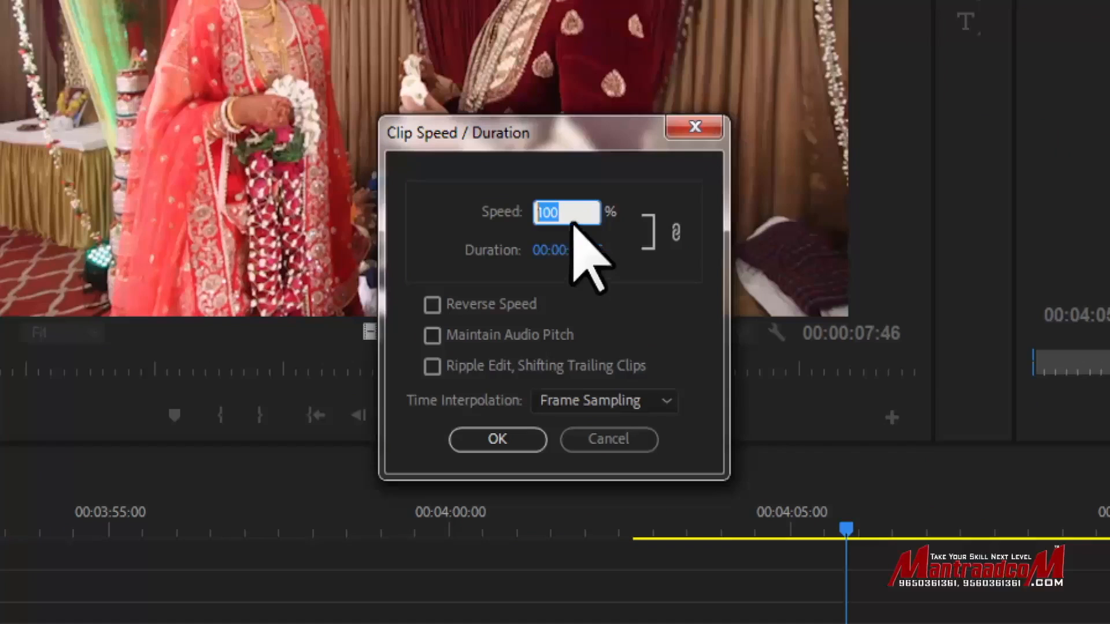
{"action": "left_click_drag", "start_coordinate": [572, 215], "coordinate": [515, 208]}
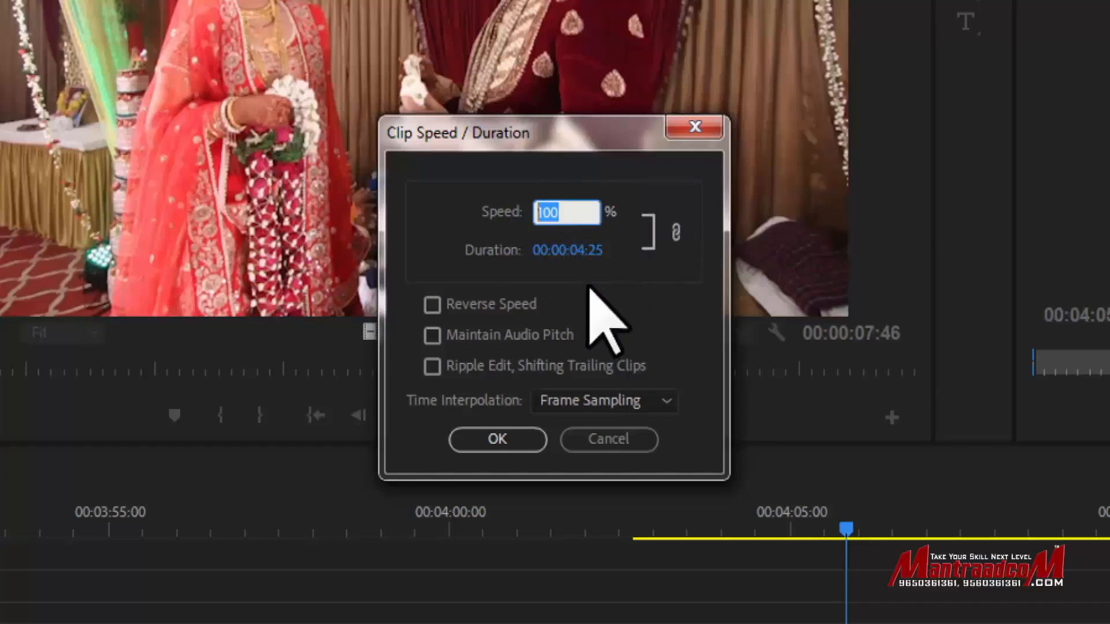
{"action": "left_click", "coordinate": [514, 305]}
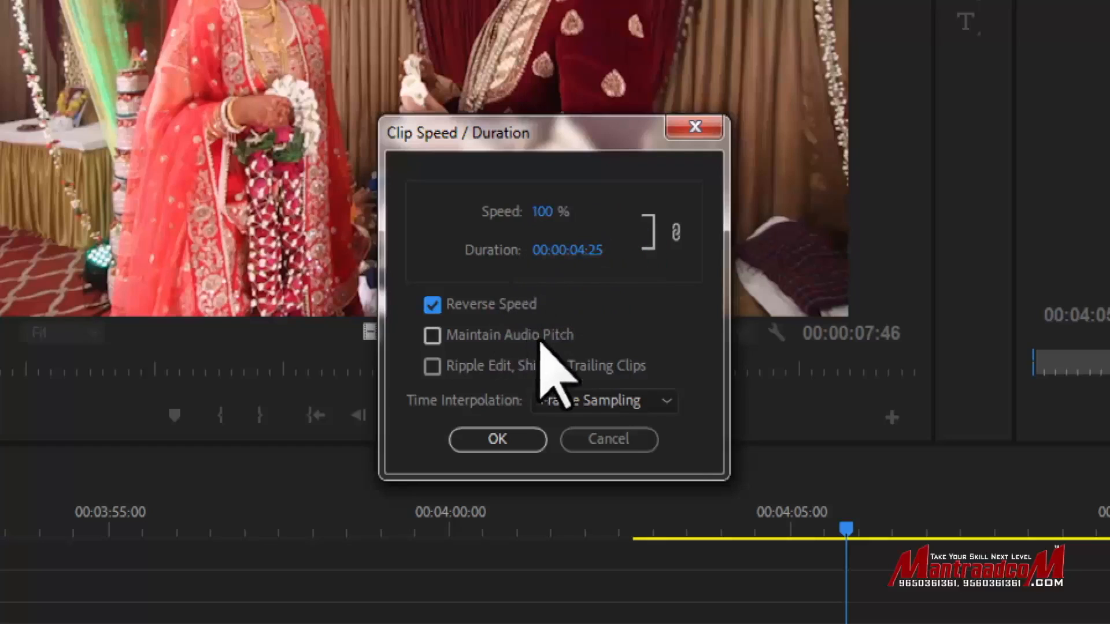
{"action": "left_click", "coordinate": [495, 305]}
{"action": "left_click", "coordinate": [534, 438]}
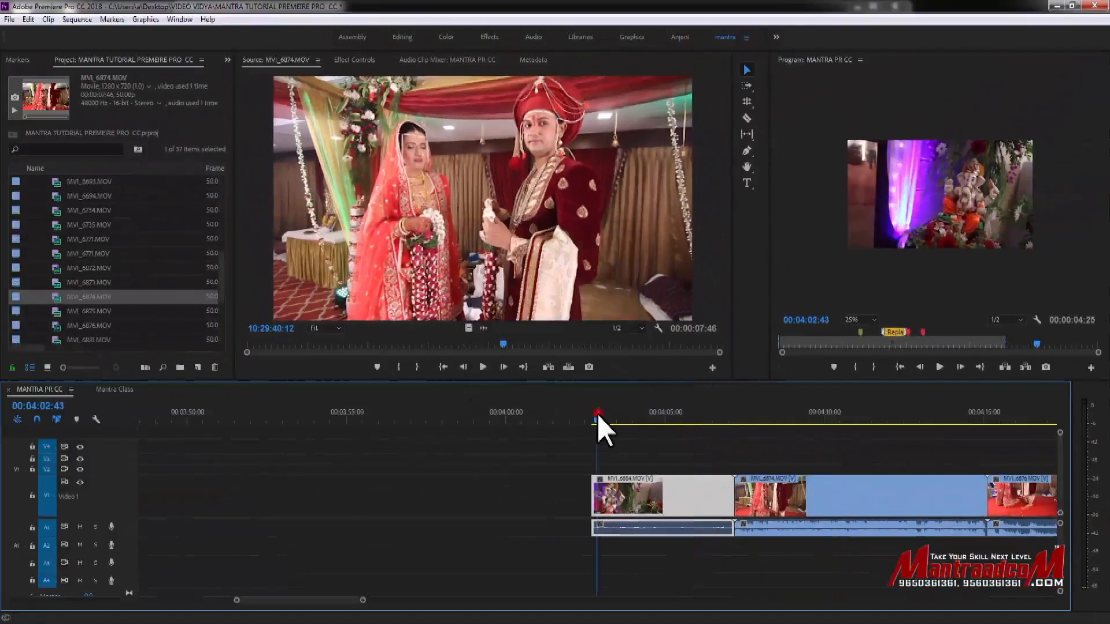
Scrub the MVI_6884.MOV clip and apply Reverse Speed to it in Clip Speed / Duration
{"action": "left_click", "coordinate": [598, 415]}
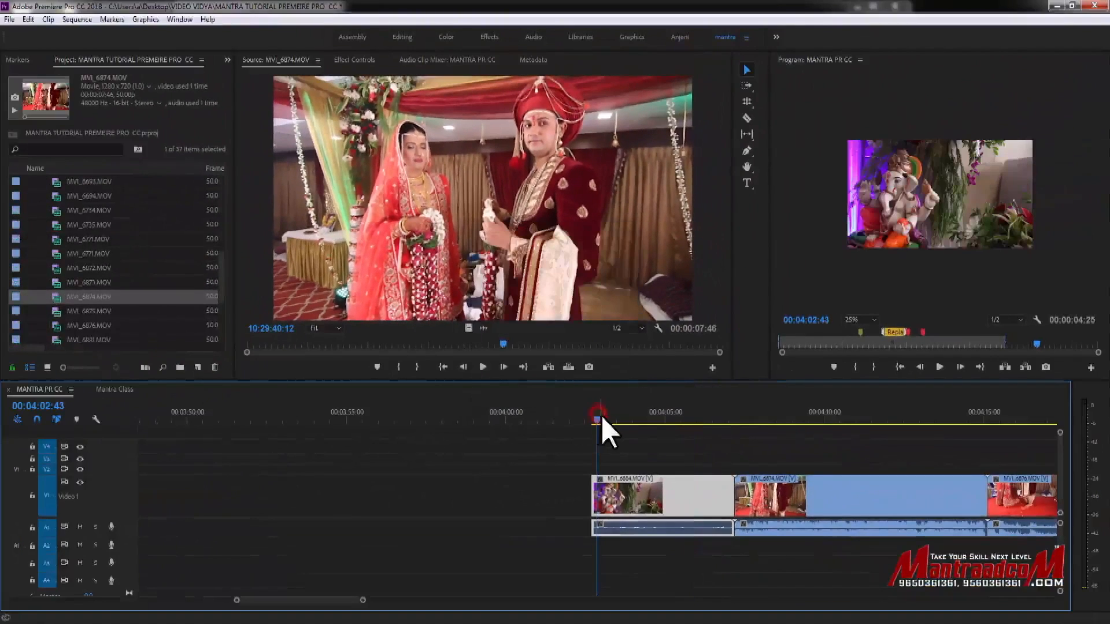
{"action": "left_click", "coordinate": [586, 416]}
{"action": "left_click_drag", "start_coordinate": [597, 419], "coordinate": [644, 471]}
{"action": "left_click", "coordinate": [677, 492]}
{"action": "right_click", "coordinate": [678, 492]}
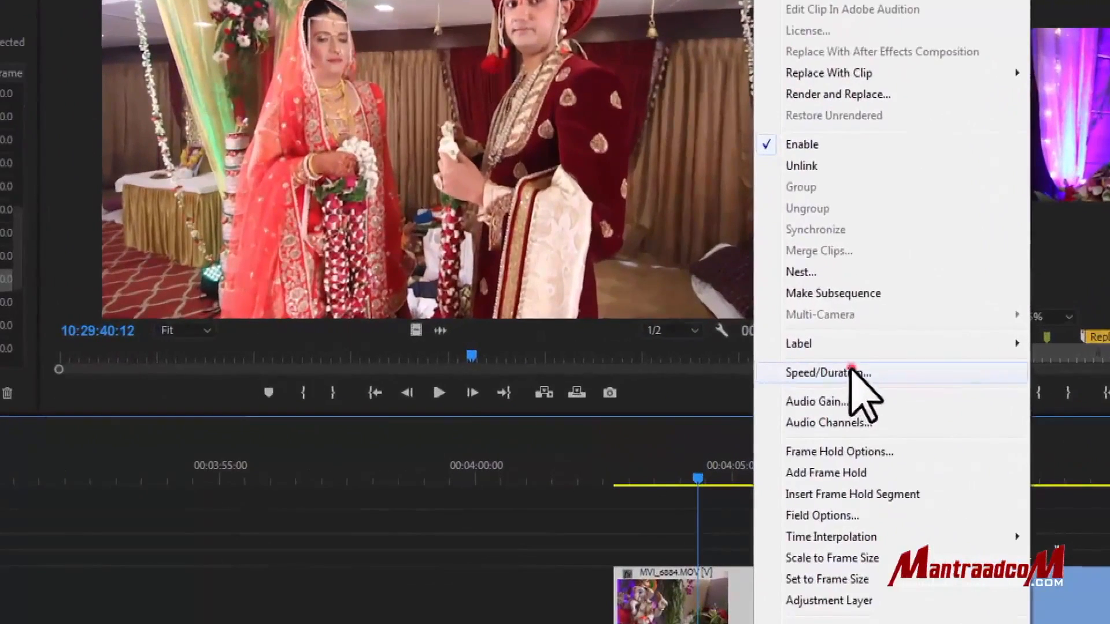
{"action": "left_click", "coordinate": [851, 369]}
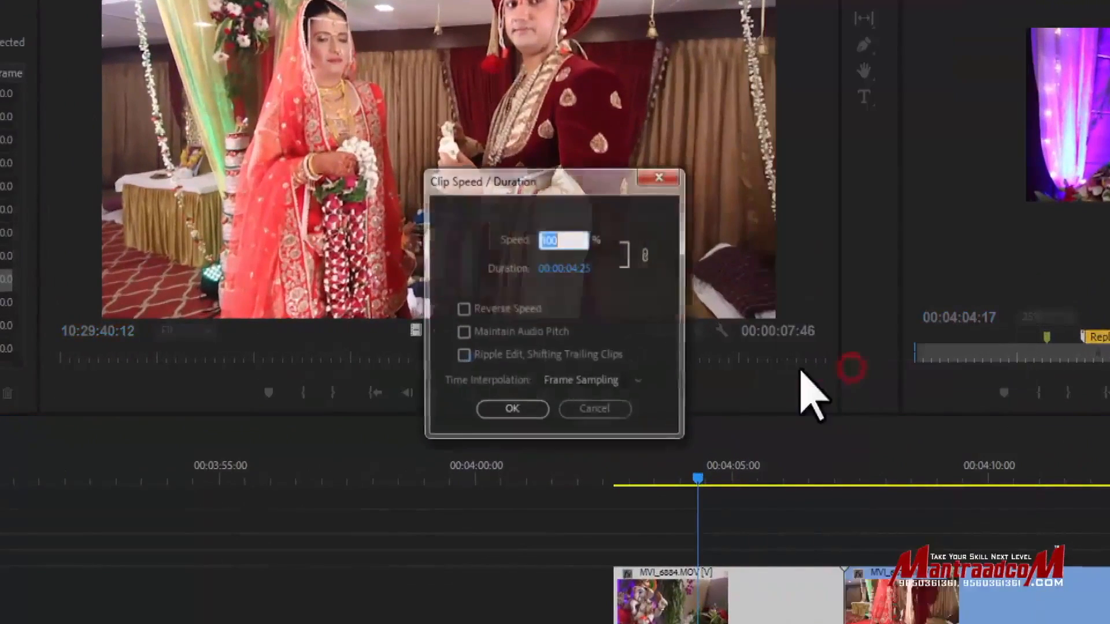
{"action": "left_click", "coordinate": [494, 307]}
{"action": "left_click", "coordinate": [513, 410]}
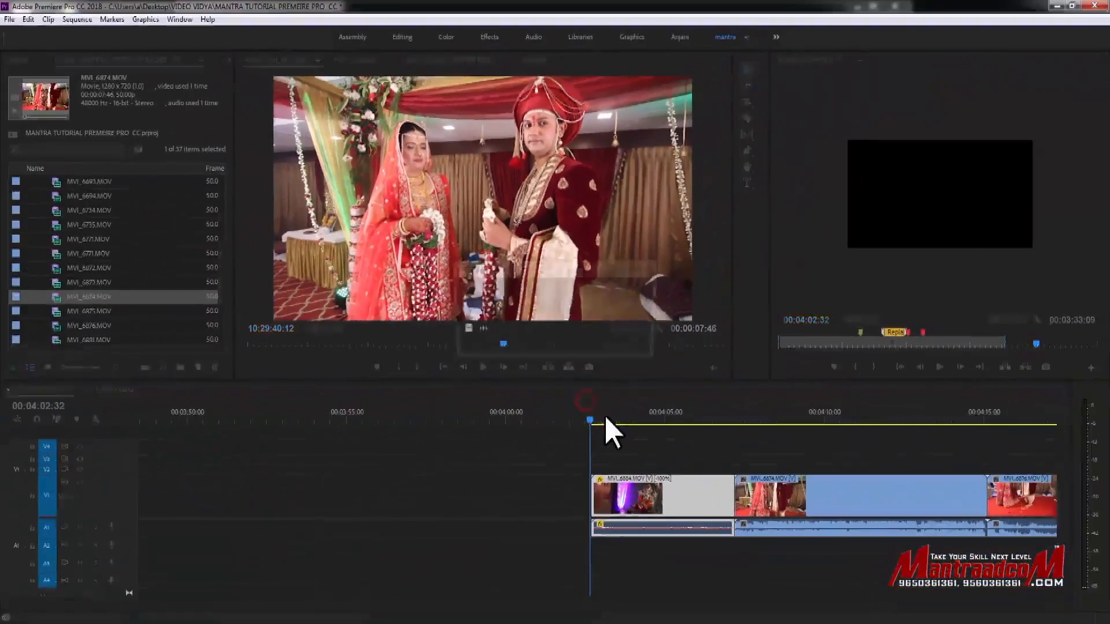
Play back and scrub the reversed MVI_6884.MOV clip to review its motion
{"action": "key", "text": "space"}
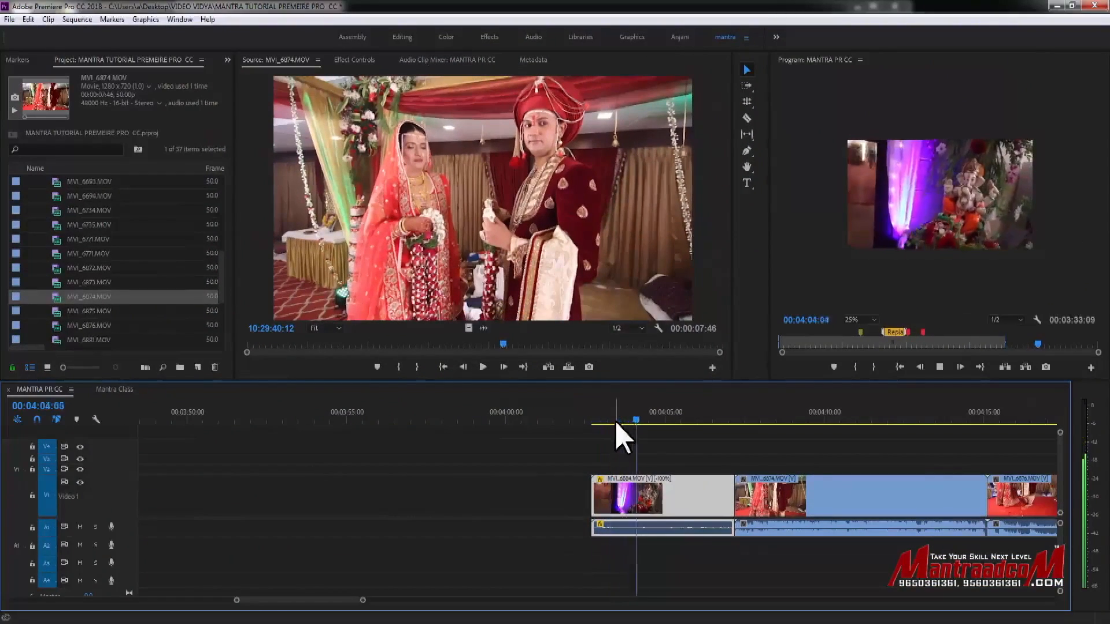
{"action": "key", "text": "space"}
{"action": "left_click_drag", "start_coordinate": [601, 422], "coordinate": [624, 429]}
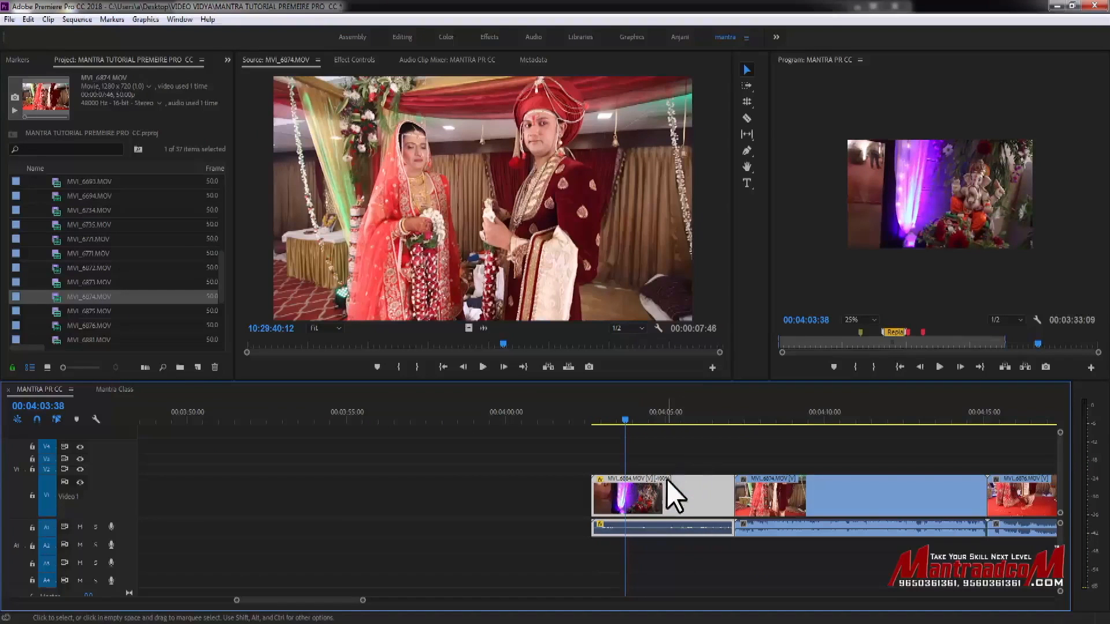
Turn off Reverse Speed for the MVI_6884.MOV clip in Clip Speed / Duration
{"action": "right_click", "coordinate": [667, 481]}
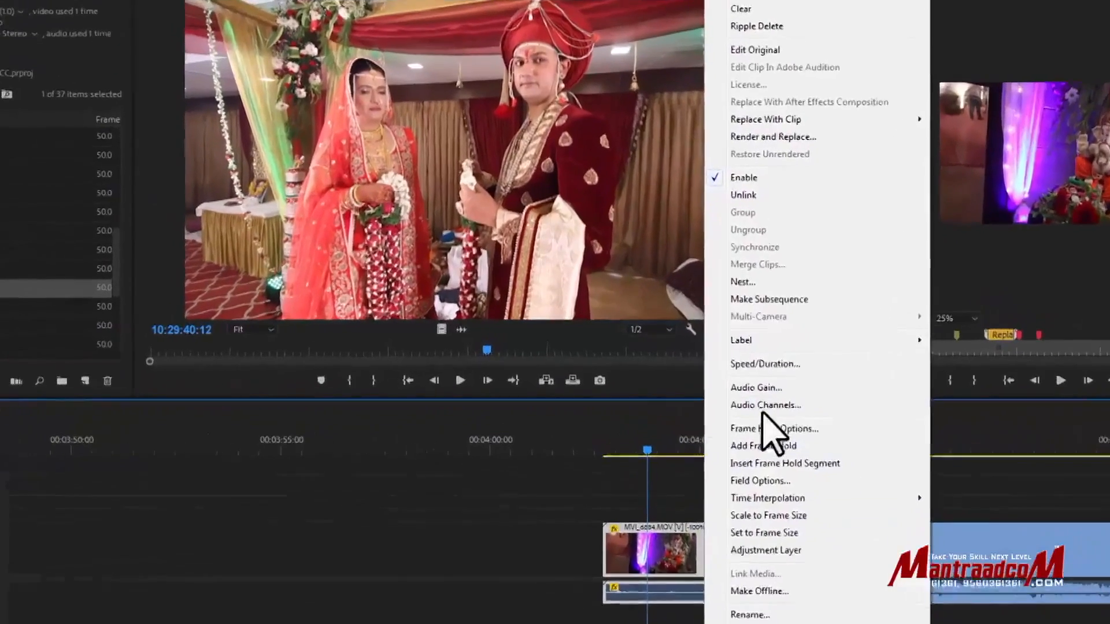
{"action": "left_click", "coordinate": [792, 364]}
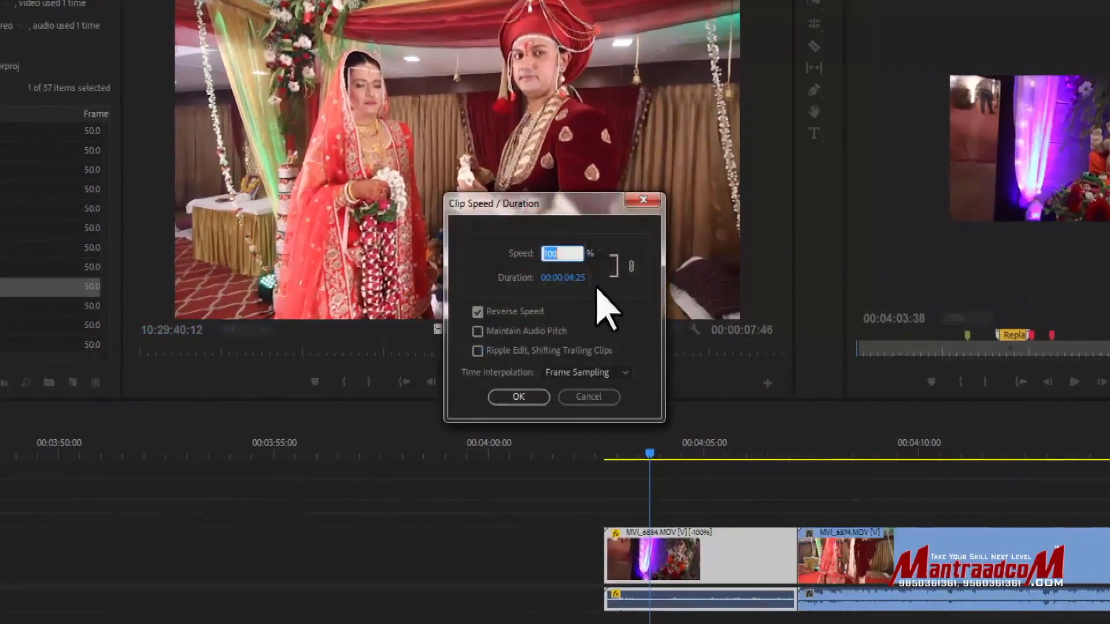
{"action": "left_click", "coordinate": [597, 296]}
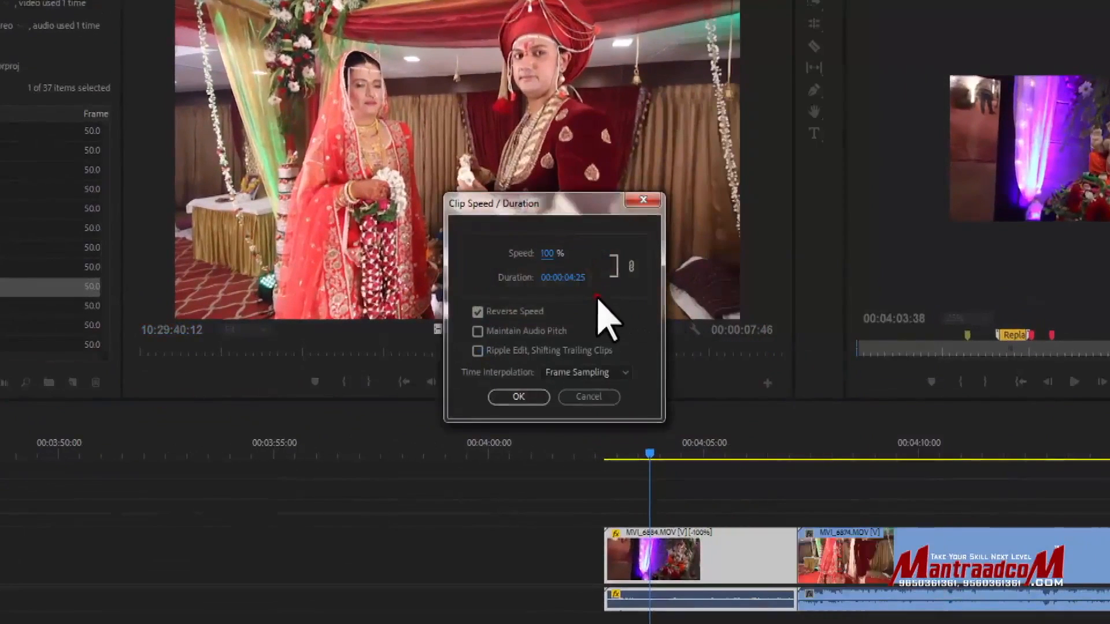
{"action": "left_click", "coordinate": [477, 313]}
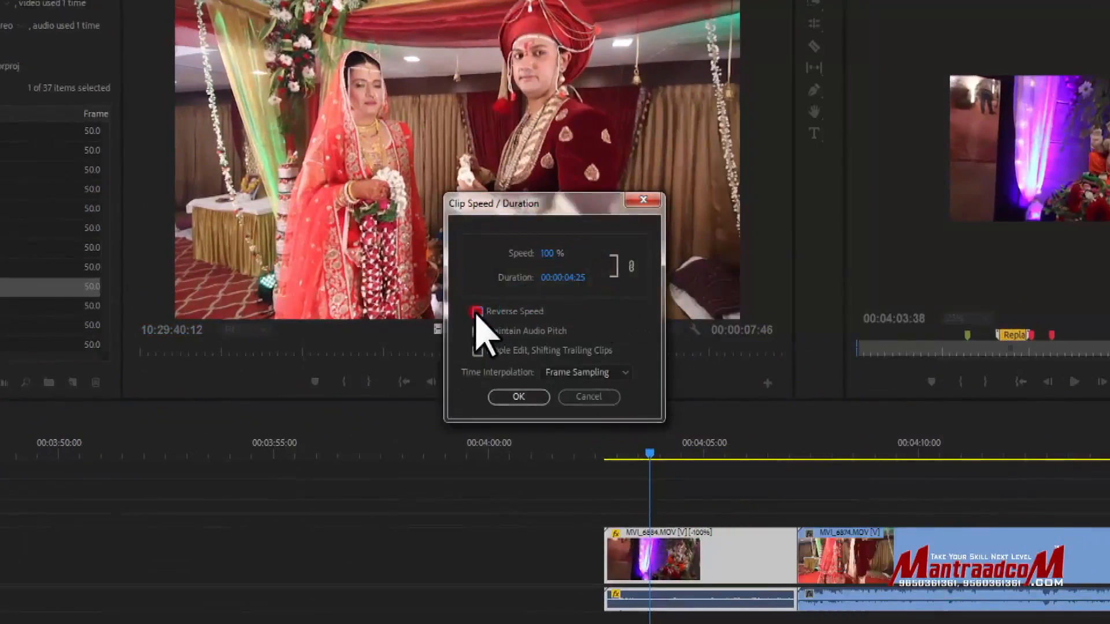
{"action": "left_click", "coordinate": [540, 397]}
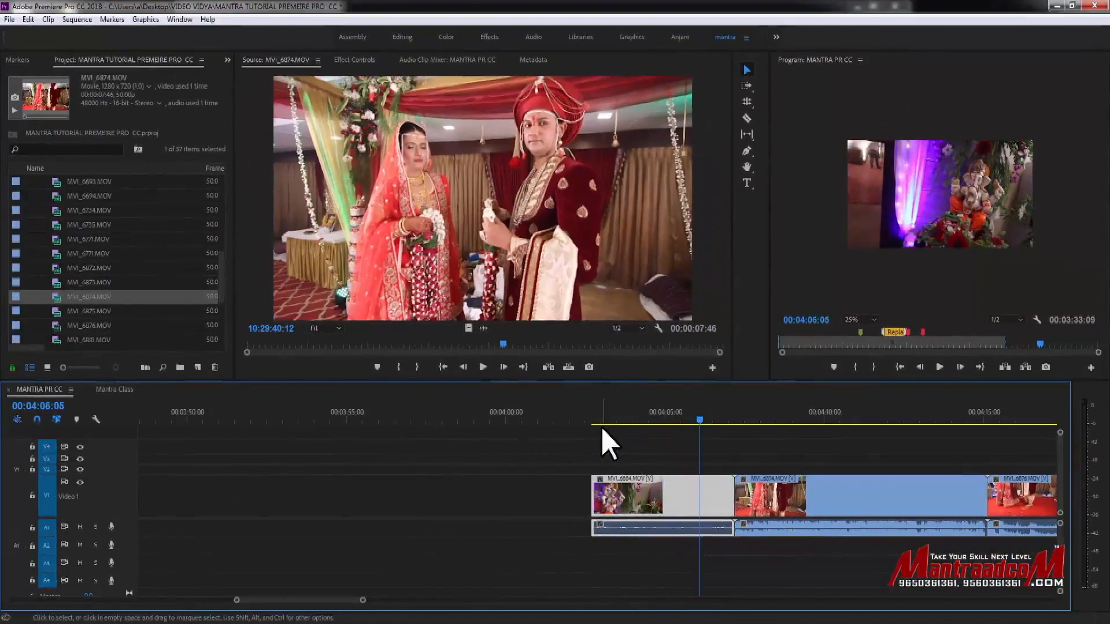
Set the speed of the MVI_6884.MOV clip to 50% to slow it down
{"action": "right_click", "coordinate": [627, 491]}
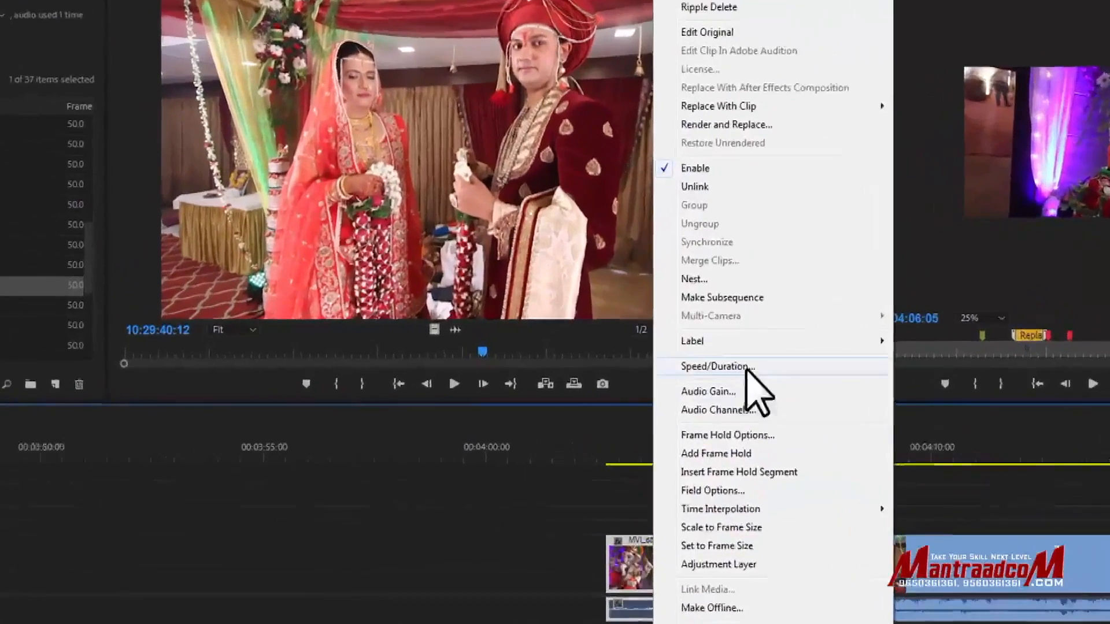
{"action": "left_click", "coordinate": [693, 352]}
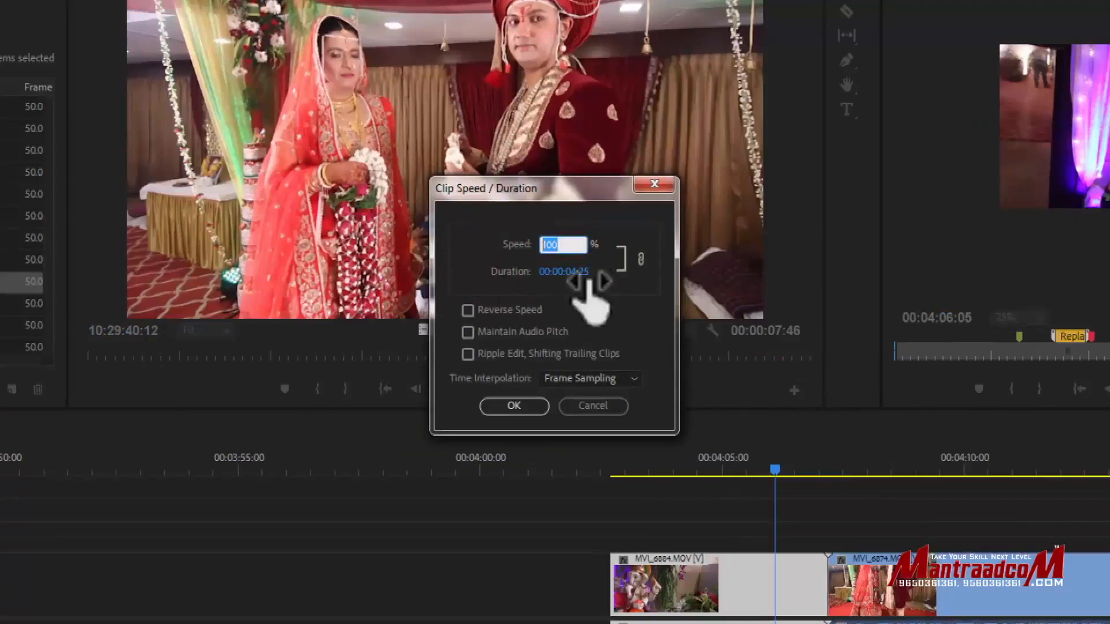
{"action": "type", "text": "50"}
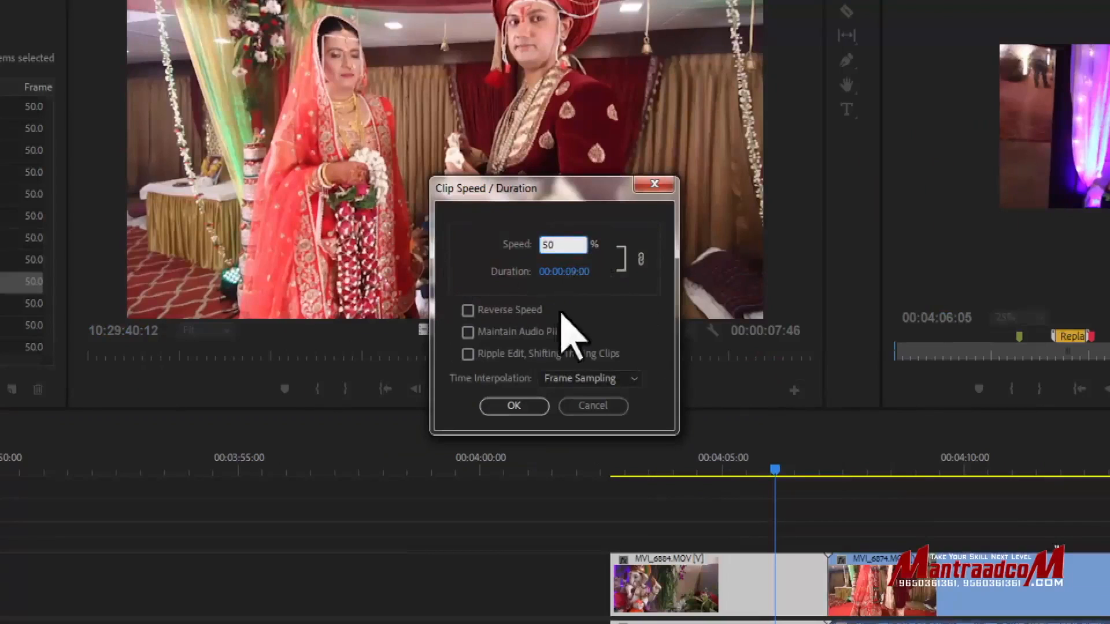
{"action": "left_click", "coordinate": [520, 406]}
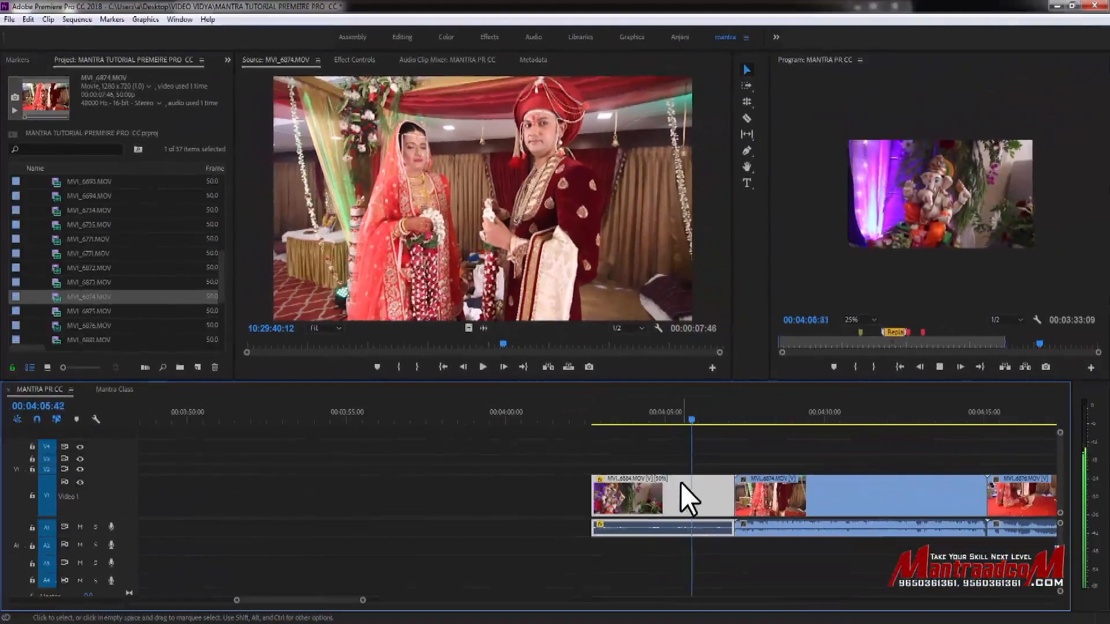
Check the MVI_6884.MOV clip's Clip Speed / Duration settings, cancel them, and undo its 50% speed change
{"action": "key", "text": "space"}
{"action": "right_click", "coordinate": [681, 492]}
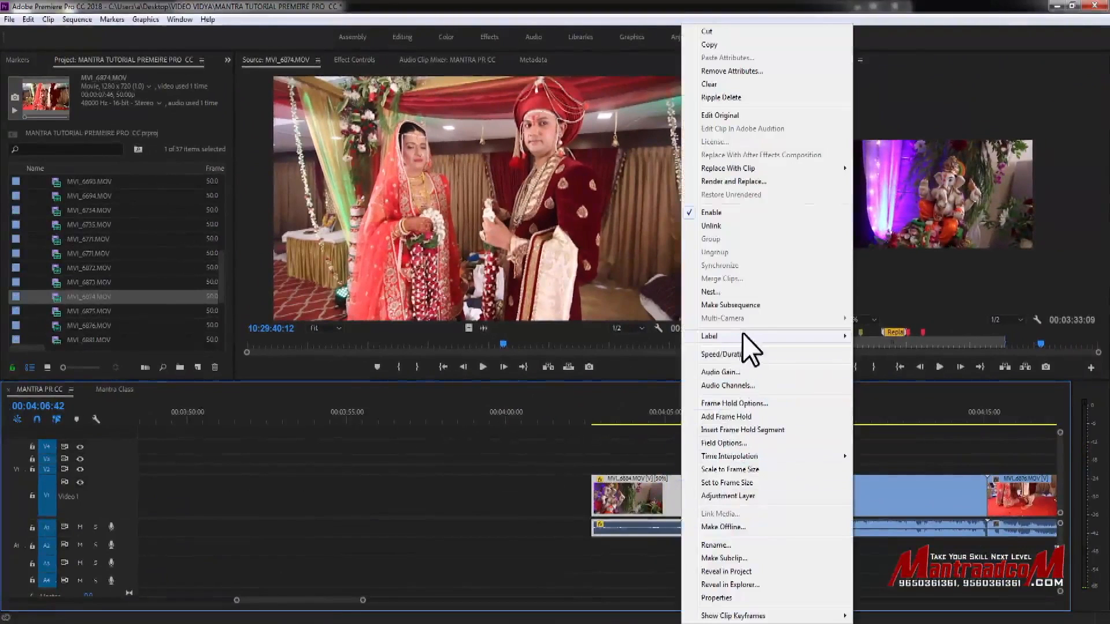
{"action": "left_click", "coordinate": [734, 354]}
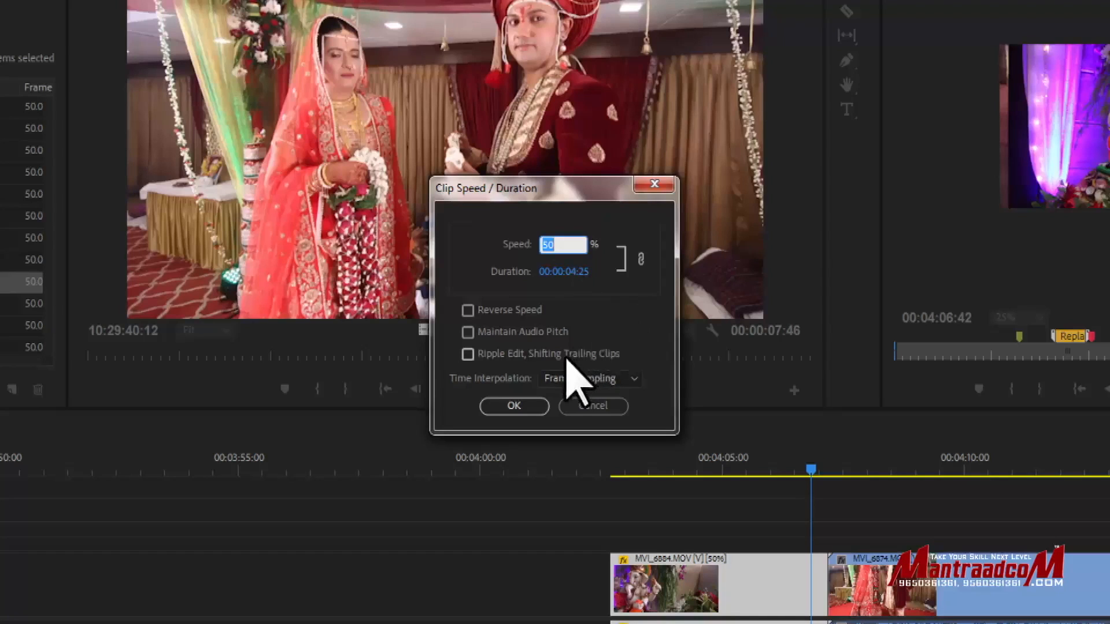
{"action": "left_click", "coordinate": [594, 406]}
{"action": "left_click", "coordinate": [675, 469]}
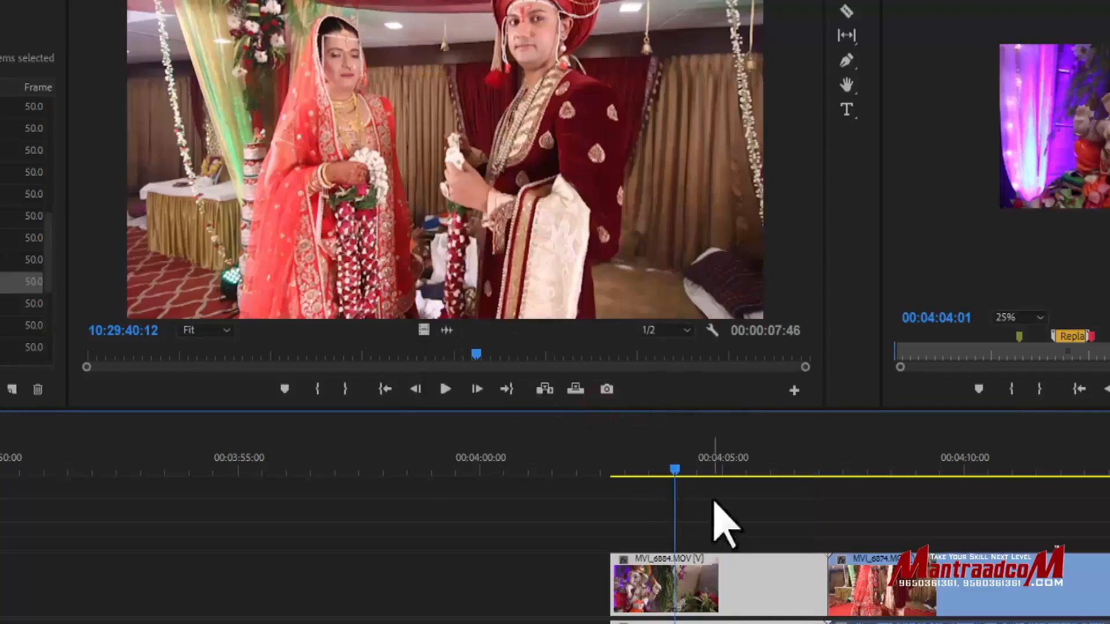
Set the MVI_6884.MOV clip's speed to 50% with Ripple Edit, Shifting Trailing Clips enabled
{"action": "right_click", "coordinate": [699, 598]}
{"action": "left_click", "coordinate": [800, 365]}
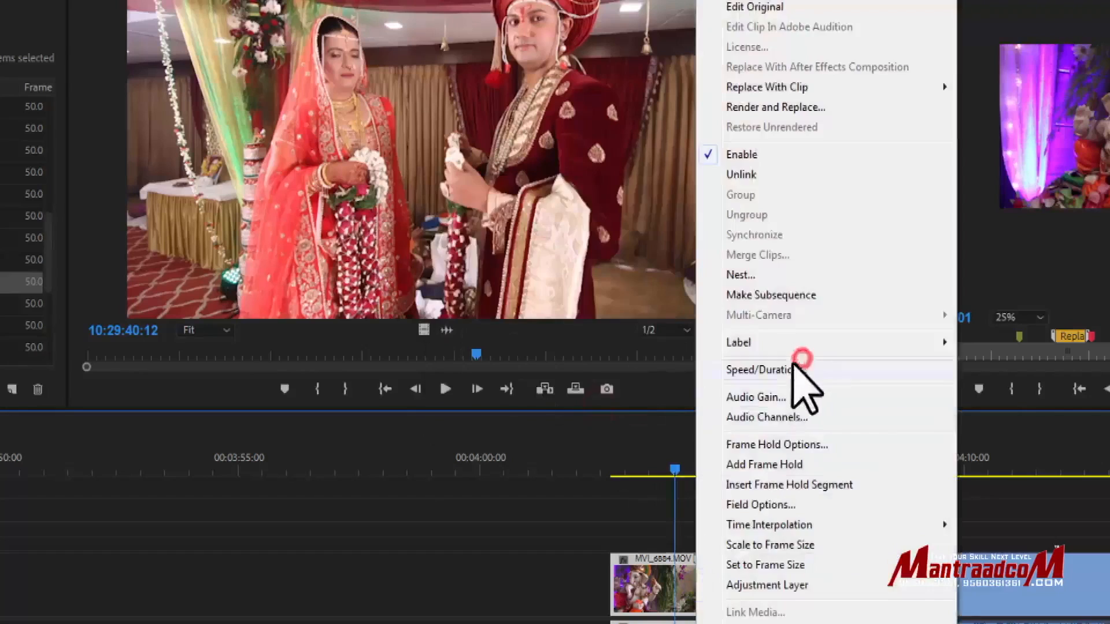
{"action": "left_click", "coordinate": [598, 252]}
{"action": "left_click", "coordinate": [558, 245]}
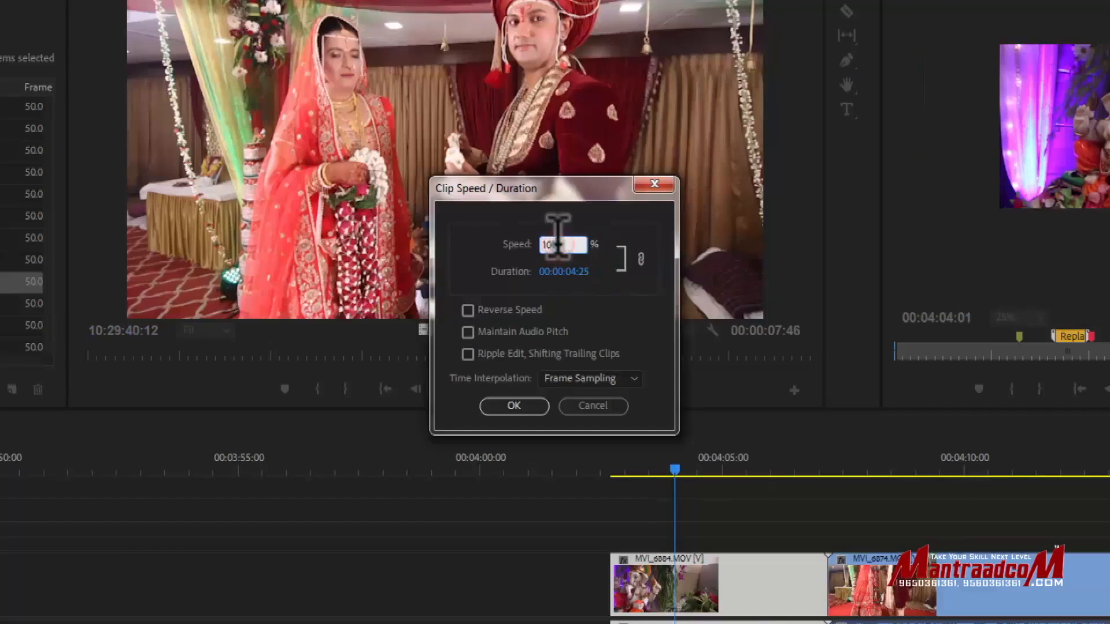
{"action": "key", "text": "BackSpace"}
{"action": "key", "text": "BackSpace"}
{"action": "key", "text": "BackSpace"}
{"action": "type", "text": "50"}
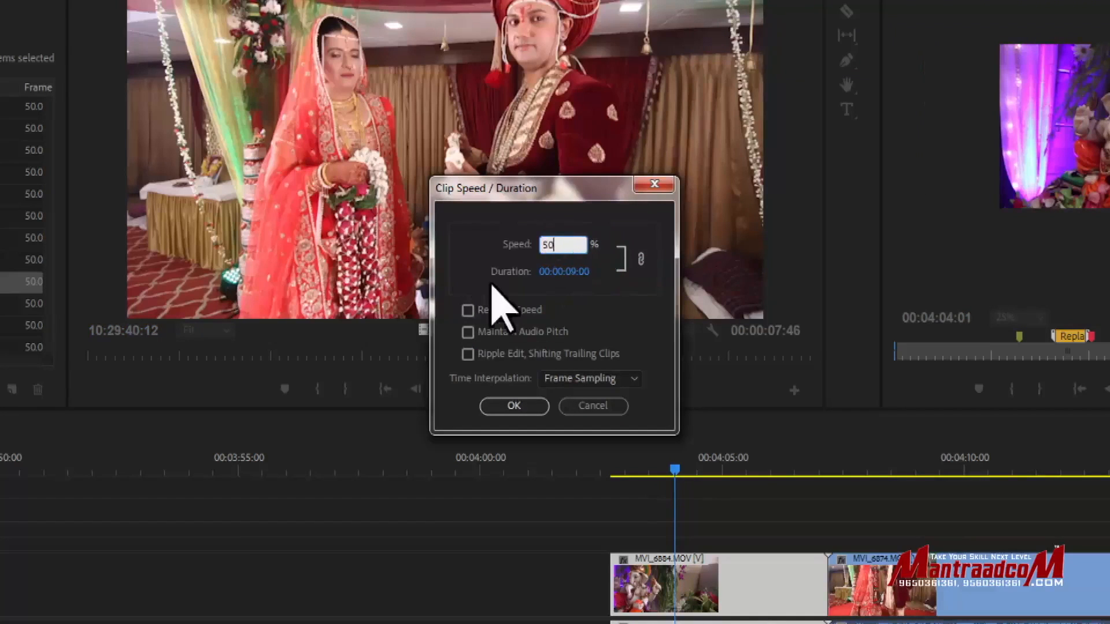
{"action": "left_click", "coordinate": [484, 353]}
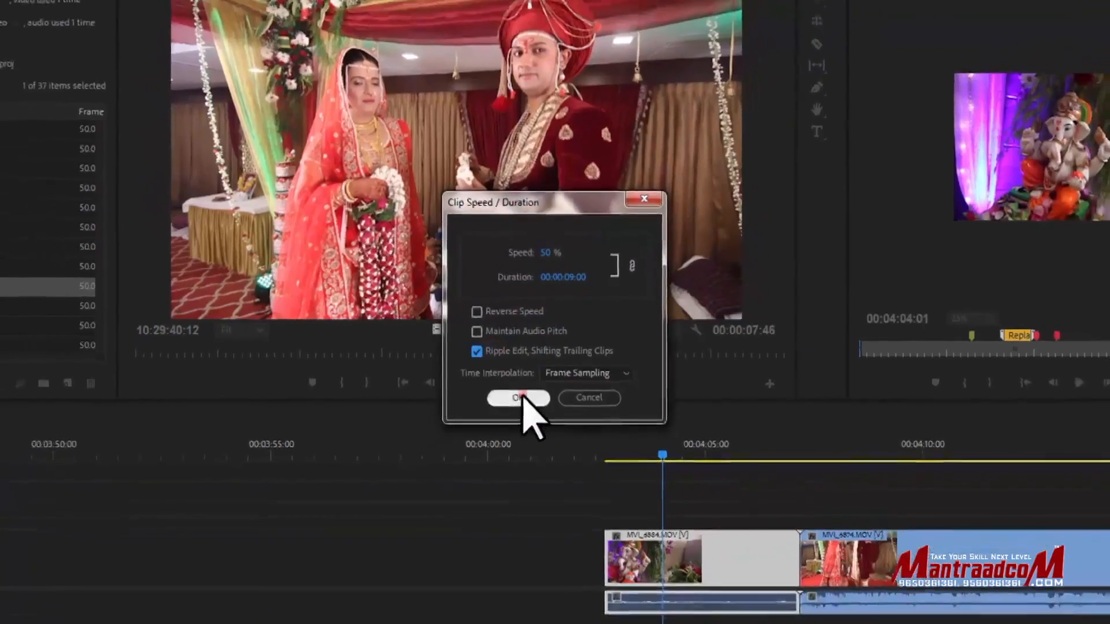
{"action": "left_click", "coordinate": [514, 405]}
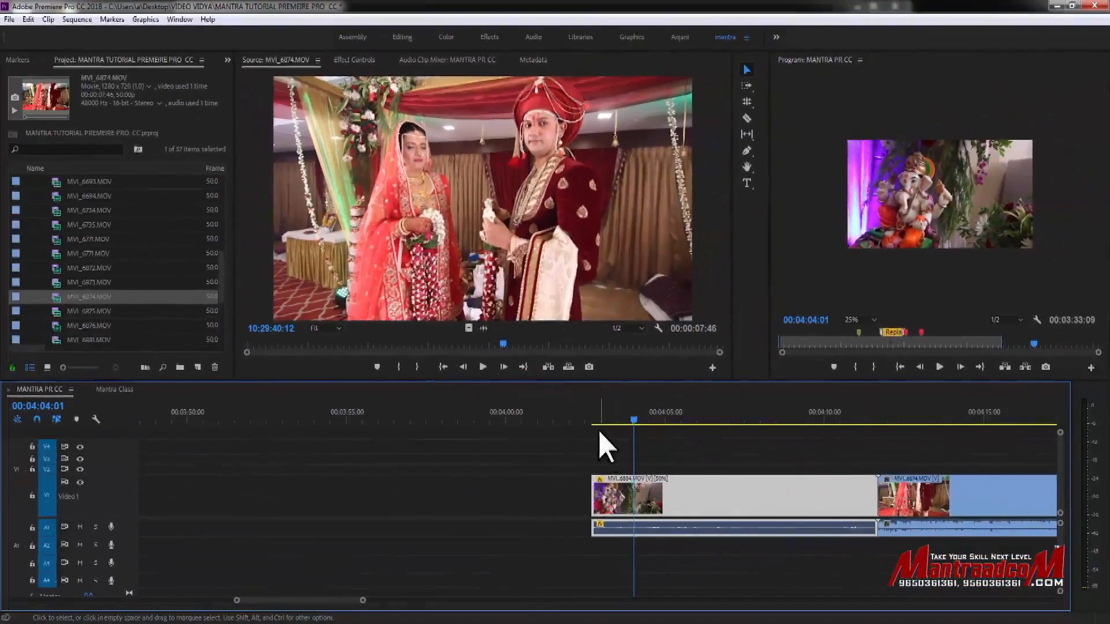
Play back the slowed MVI_6884.MOV clip from near its start and undo the rippled 50% speed change
{"action": "left_click_drag", "start_coordinate": [591, 417], "coordinate": [614, 416]}
{"action": "key", "text": "space"}
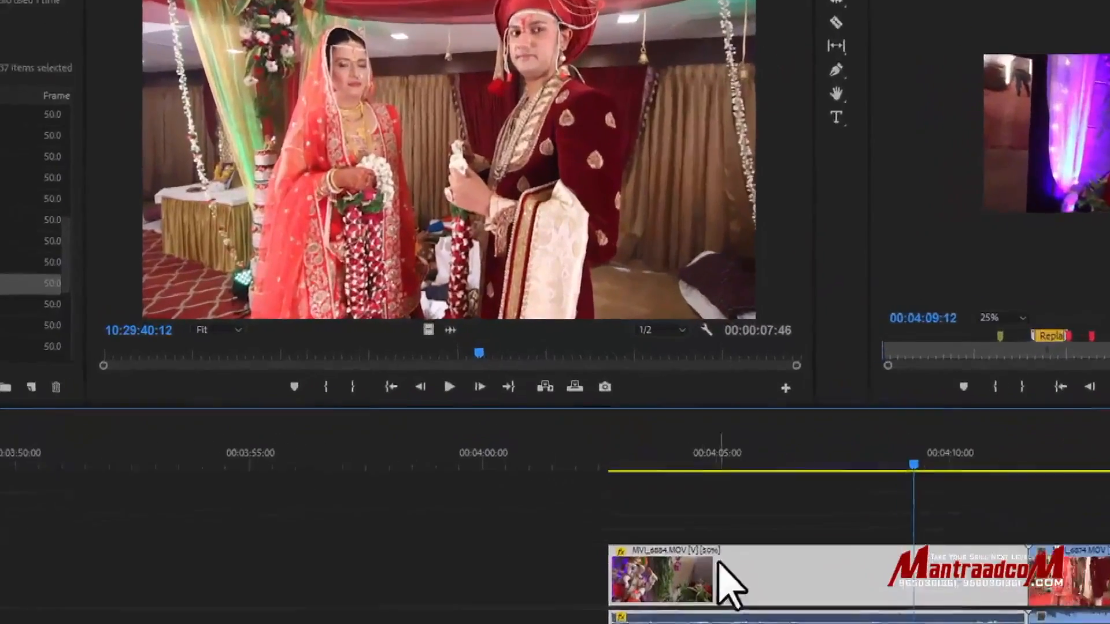
{"action": "right_click", "coordinate": [694, 535]}
{"action": "left_click", "coordinate": [709, 544]}
Set the MVI_6884.MOV clip's speed to 150% with Ripple Edit, Shifting Trailing Clips enabled, and play back the clip
{"action": "right_click", "coordinate": [752, 604]}
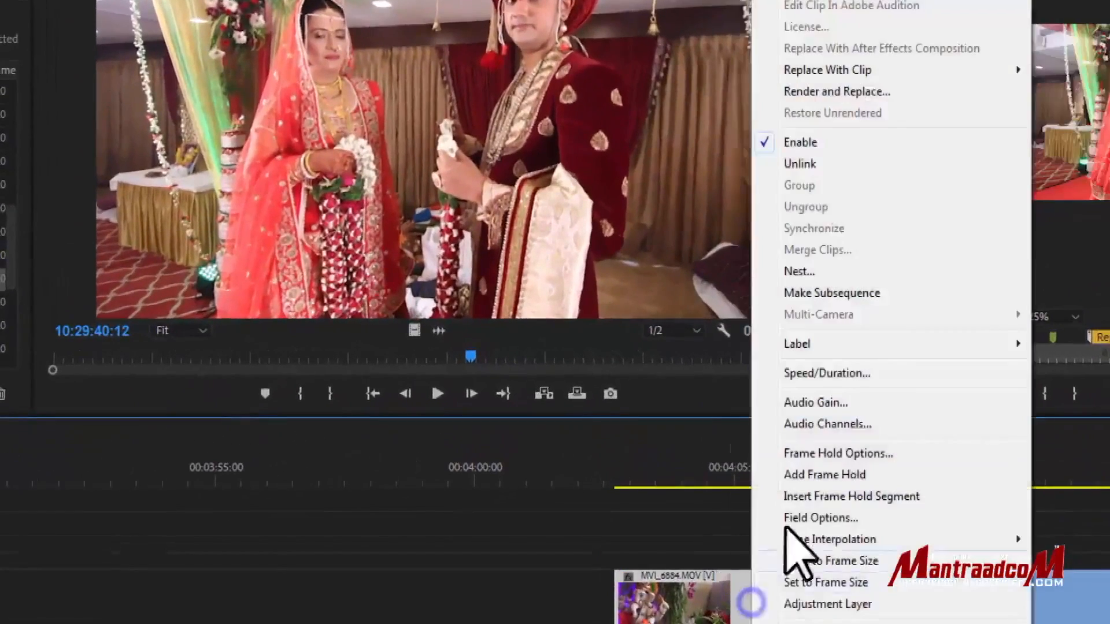
{"action": "left_click", "coordinate": [855, 374]}
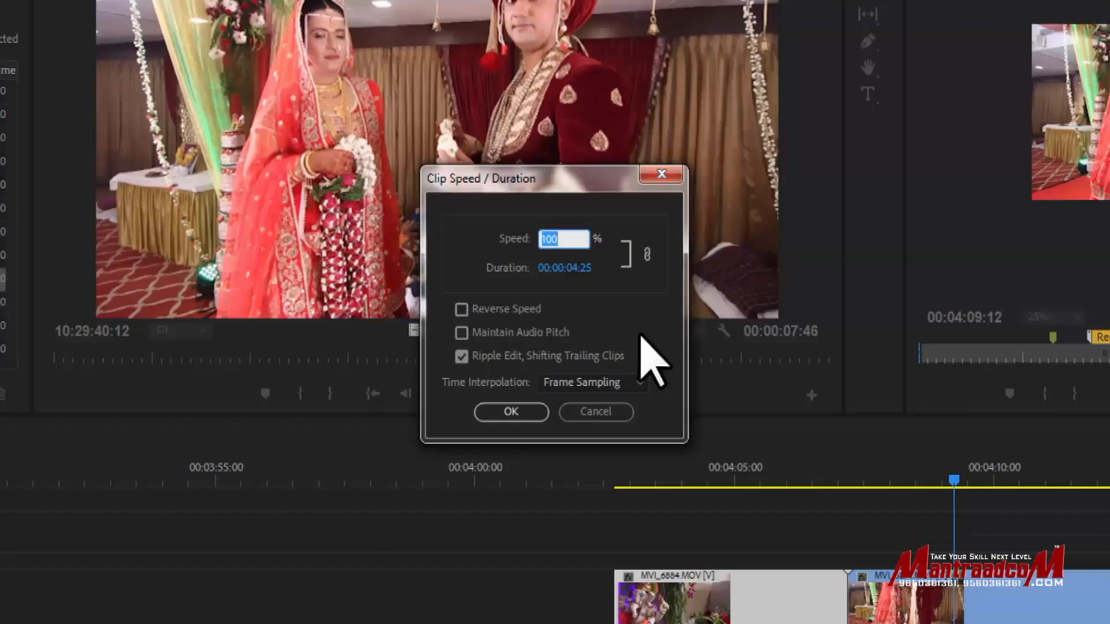
{"action": "left_click", "coordinate": [460, 356]}
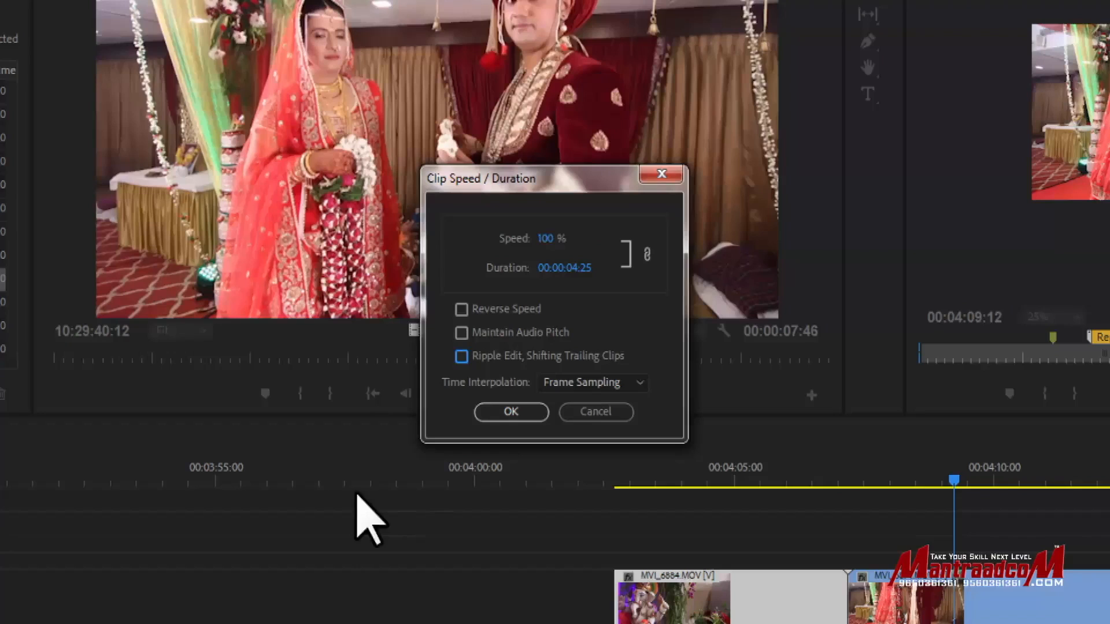
{"action": "left_click", "coordinate": [554, 238]}
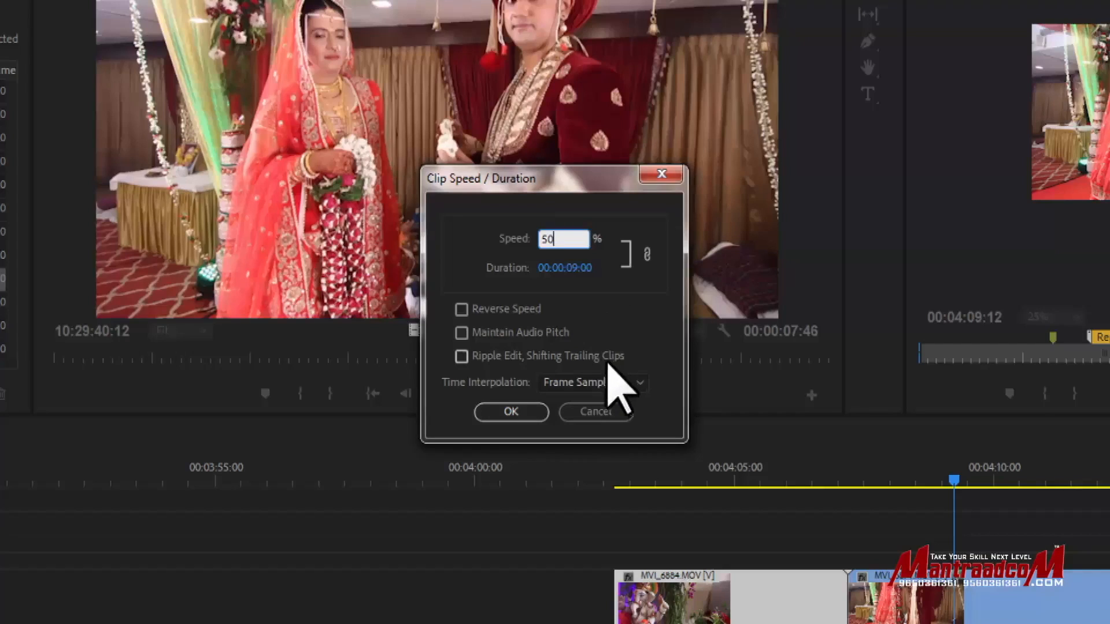
{"action": "left_click", "coordinate": [462, 356]}
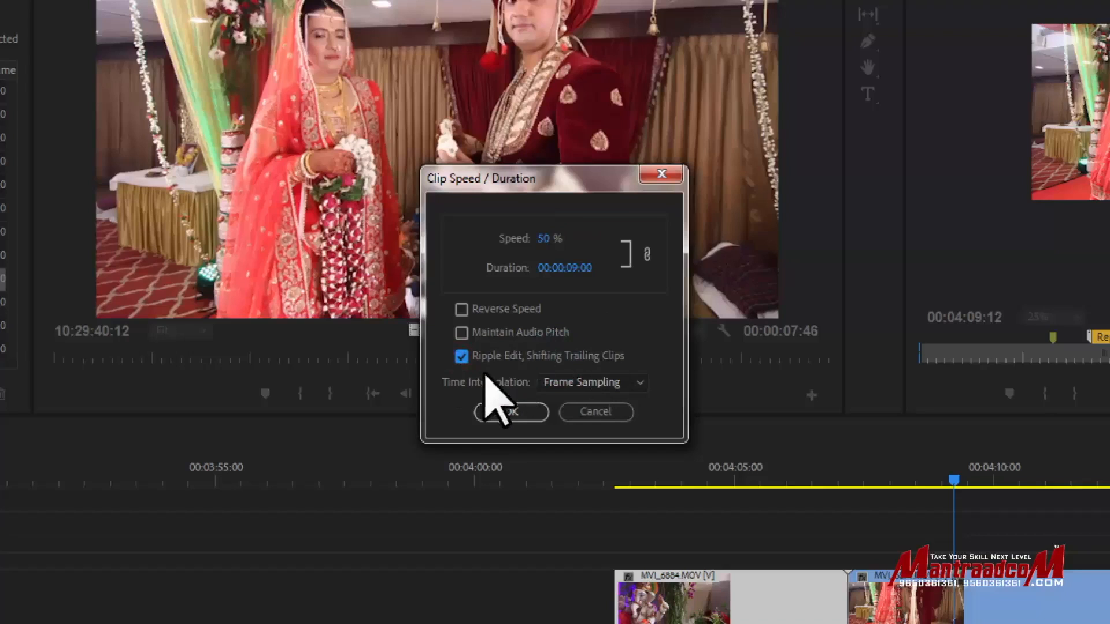
{"action": "left_click", "coordinate": [546, 240]}
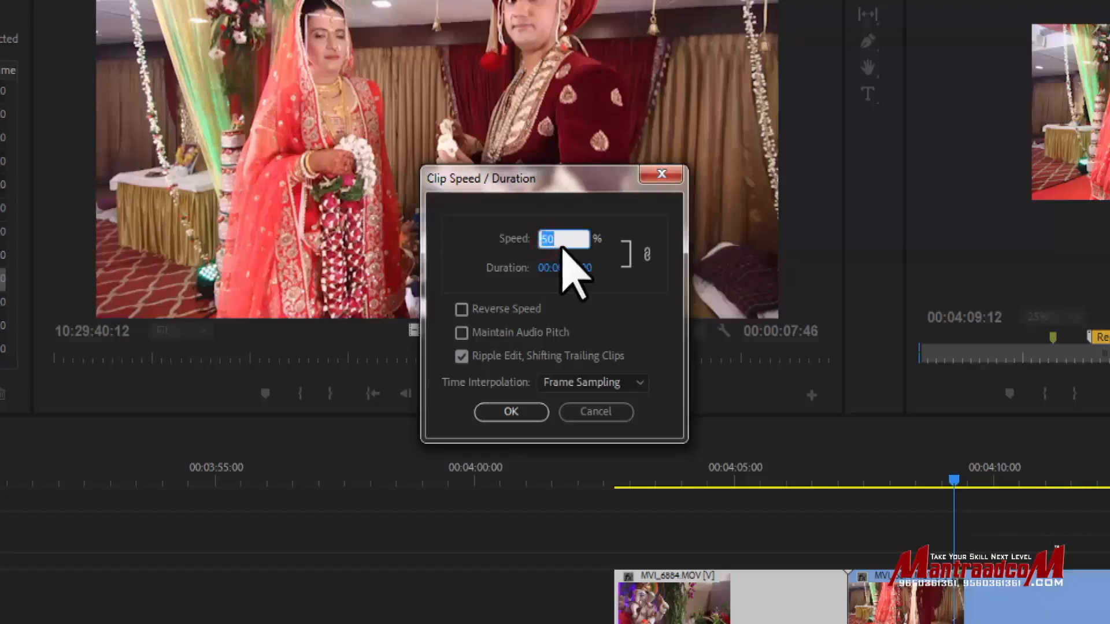
{"action": "type", "text": "150"}
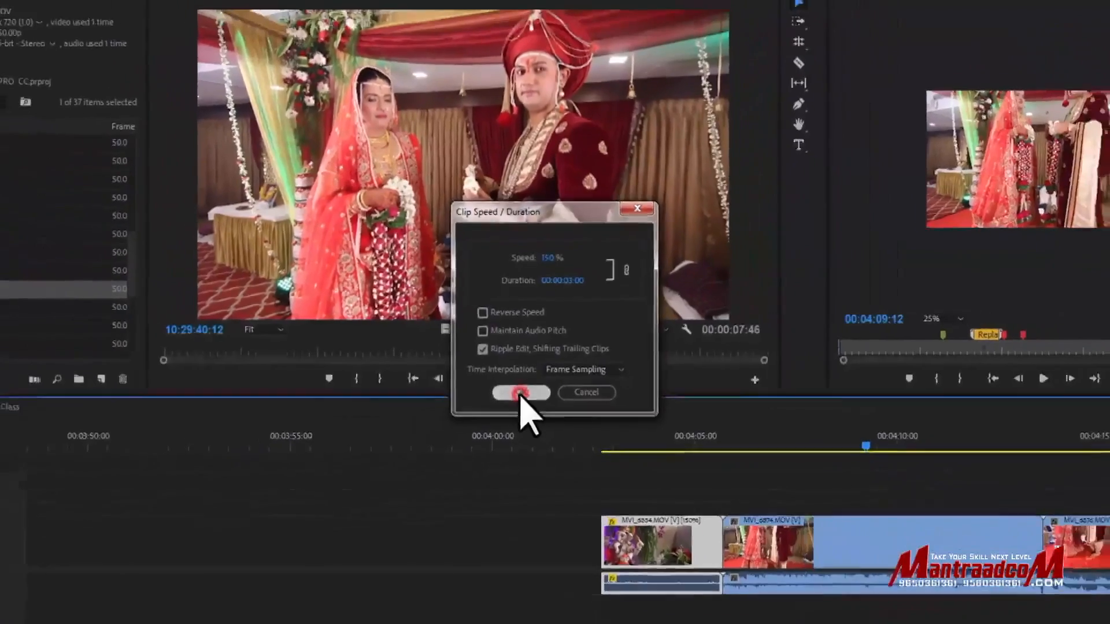
{"action": "left_click", "coordinate": [511, 411]}
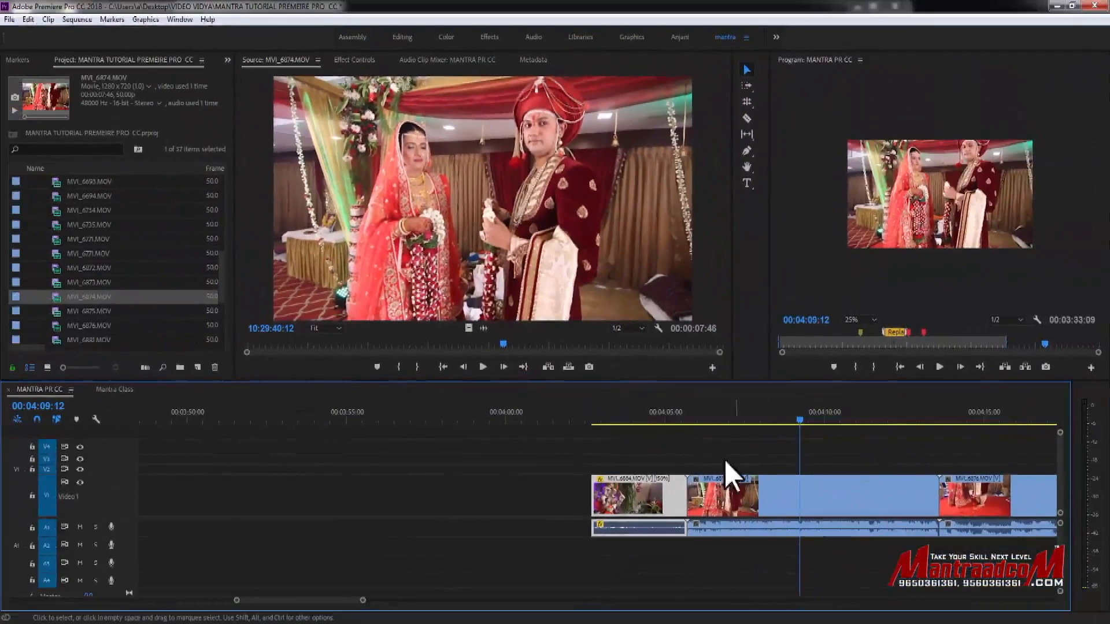
{"action": "left_click", "coordinate": [604, 418]}
{"action": "key", "text": "space"}
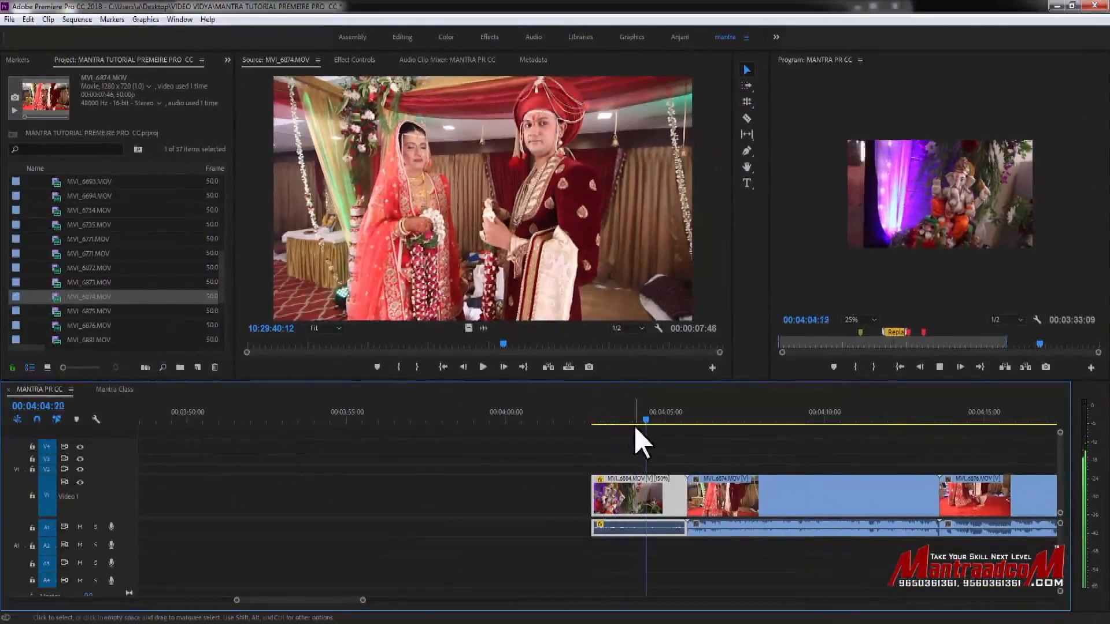
{"action": "left_click_drag", "start_coordinate": [619, 420], "coordinate": [608, 421]}
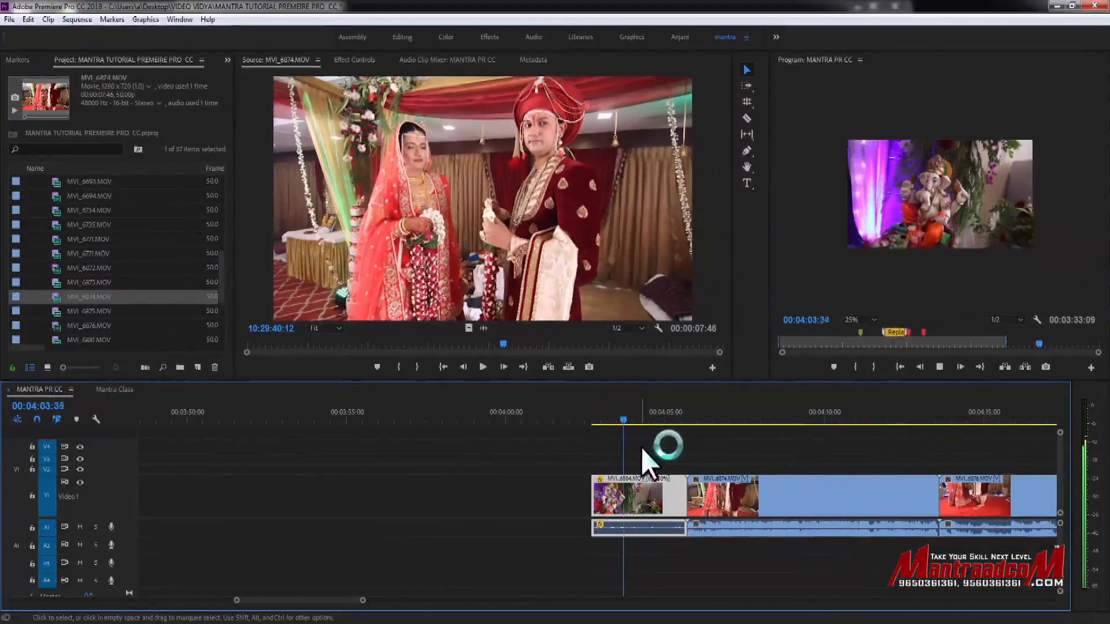
{"action": "key", "text": "space"}
Set the MVI_6884.MOV clip's speed to 100% with Ripple Edit, Shifting Trailing Clips disabled
{"action": "right_click", "coordinate": [642, 503]}
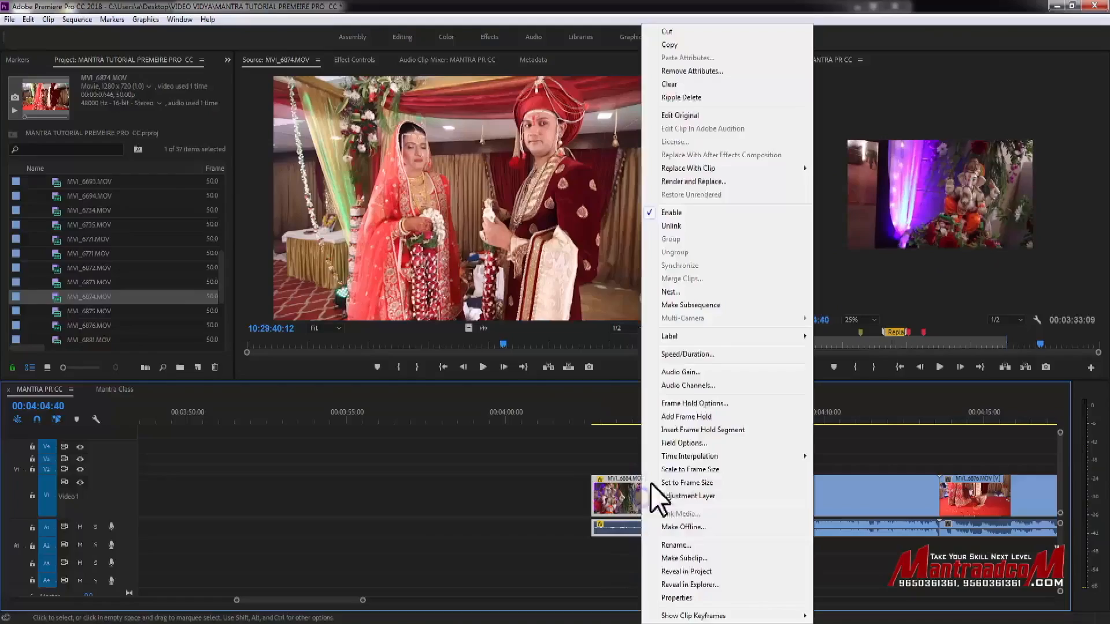
{"action": "left_click", "coordinate": [712, 355]}
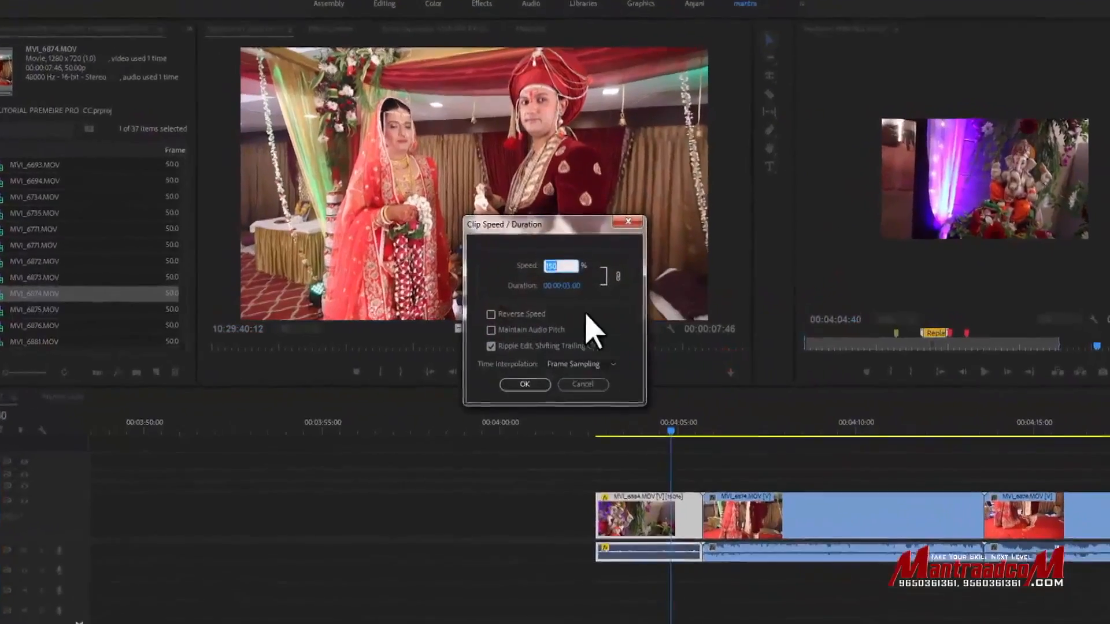
{"action": "left_click_drag", "start_coordinate": [568, 268], "coordinate": [533, 261]}
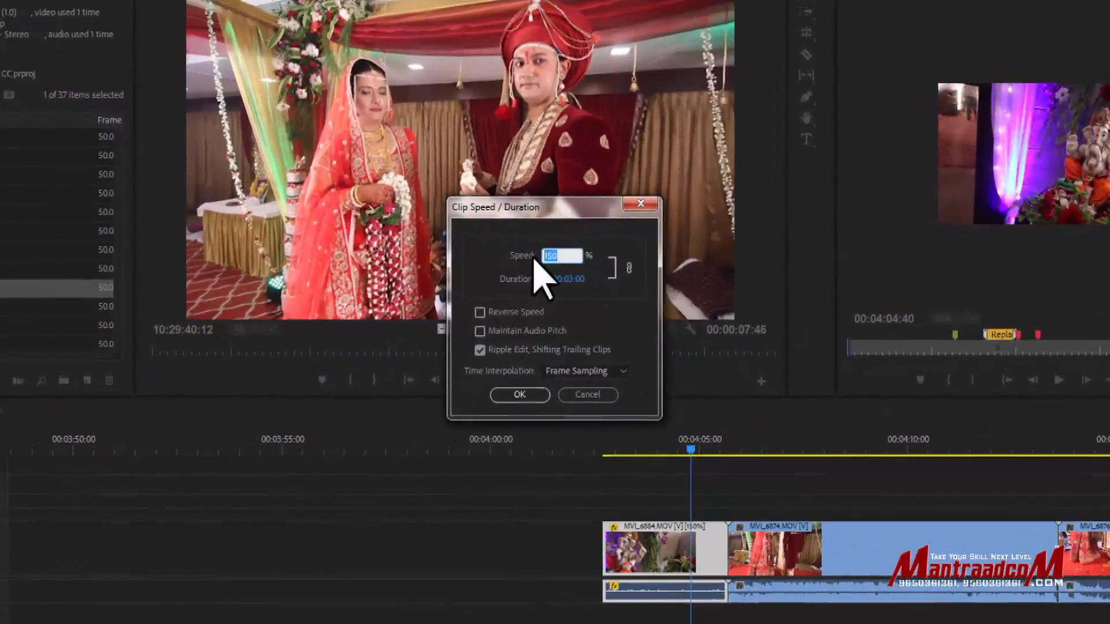
{"action": "left_click", "coordinate": [479, 350]}
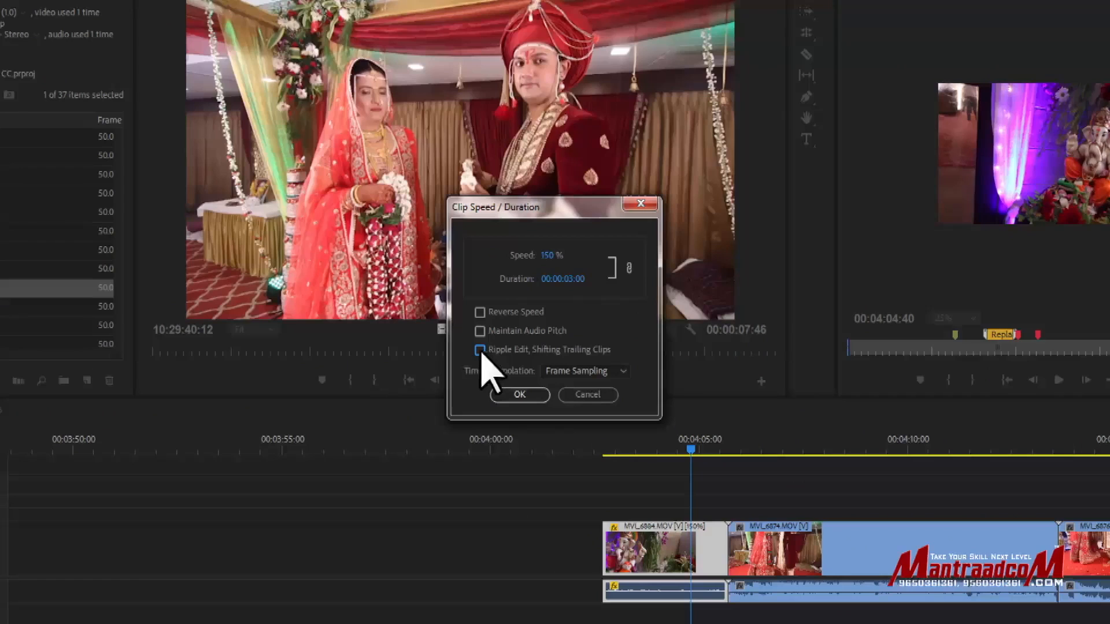
{"action": "left_click", "coordinate": [564, 255]}
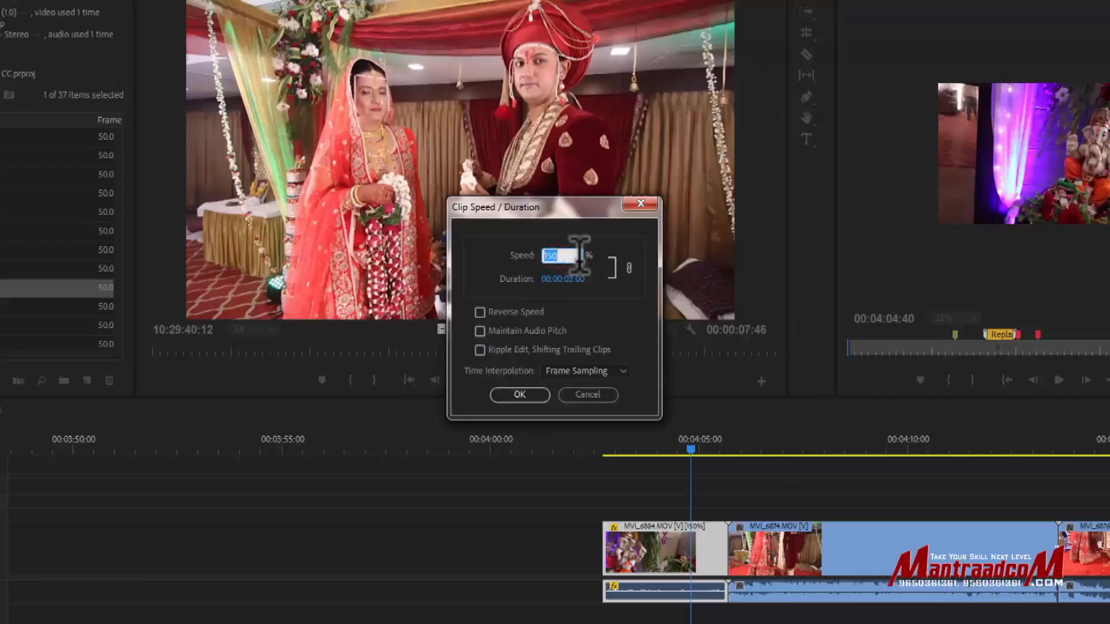
{"action": "type", "text": "100"}
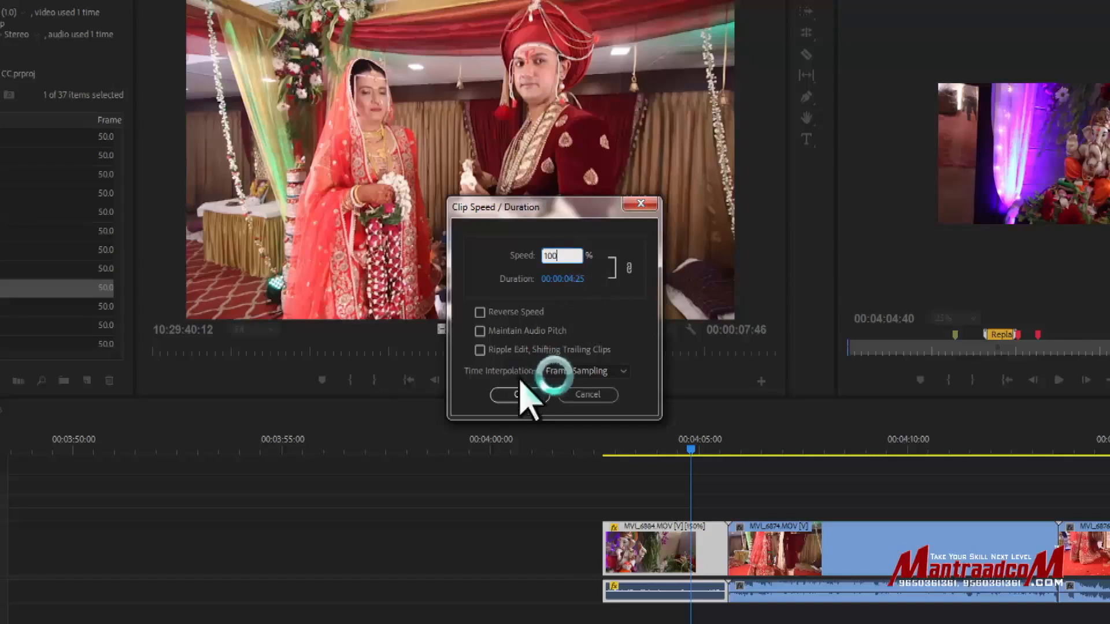
{"action": "left_click", "coordinate": [519, 395]}
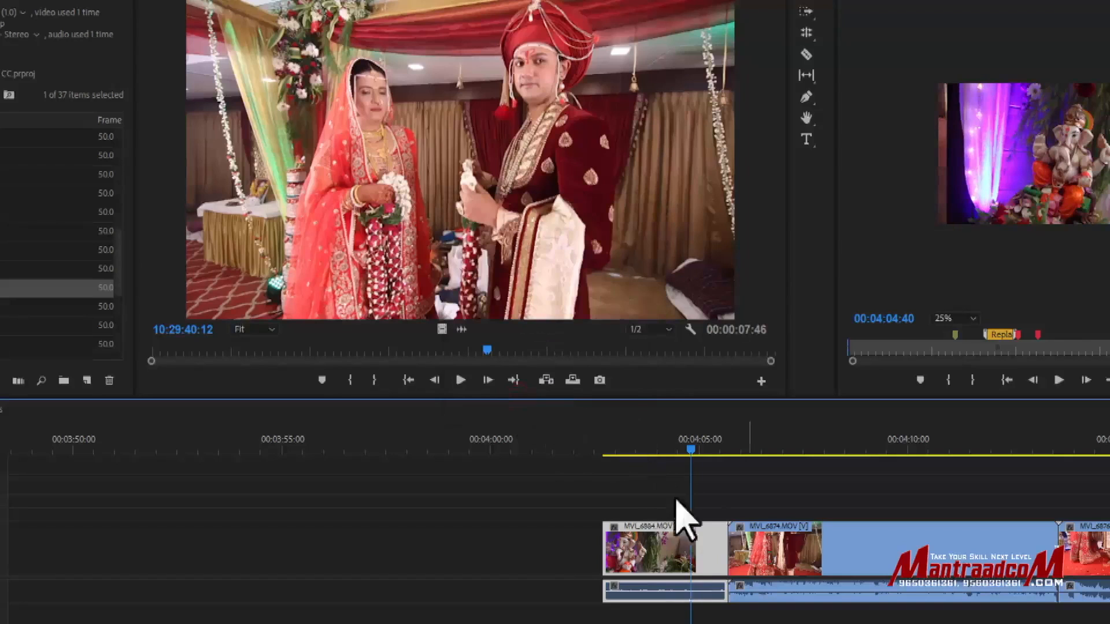
Set the MVI_6884.MOV clip's speed to 50% with Ripple Edit, Shifting Trailing Clips enabled, and play back the clip
{"action": "right_click", "coordinate": [665, 555]}
{"action": "left_click", "coordinate": [740, 370]}
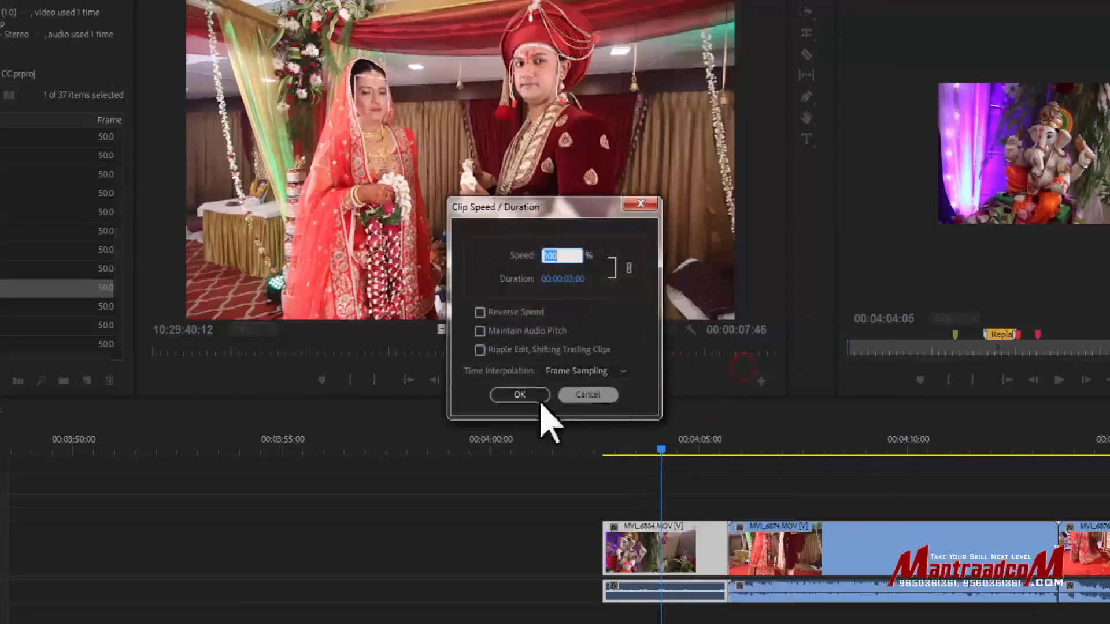
{"action": "left_click", "coordinate": [508, 349]}
{"action": "left_click", "coordinate": [549, 255]}
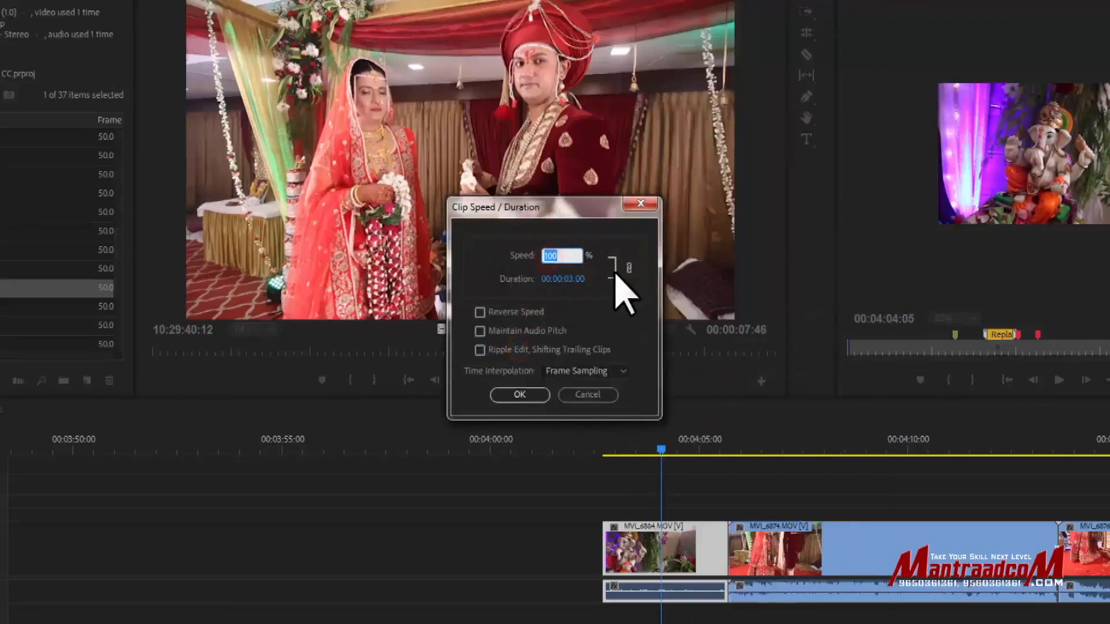
{"action": "type", "text": "50"}
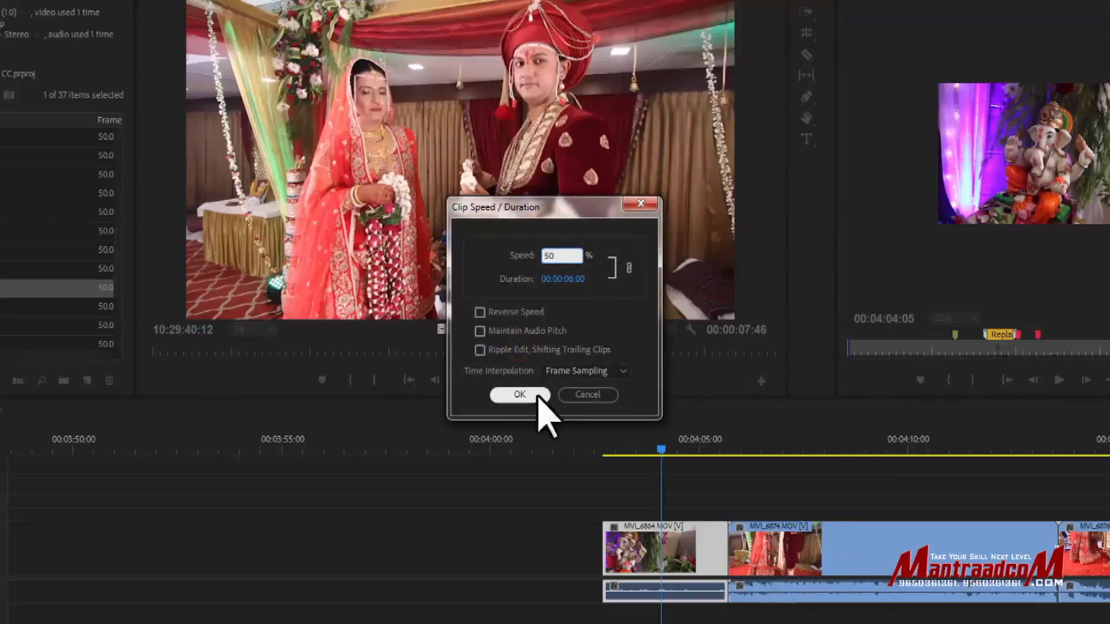
{"action": "left_click", "coordinate": [479, 350]}
{"action": "left_click", "coordinate": [532, 395]}
{"action": "left_click", "coordinate": [634, 444]}
{"action": "key", "text": "space"}
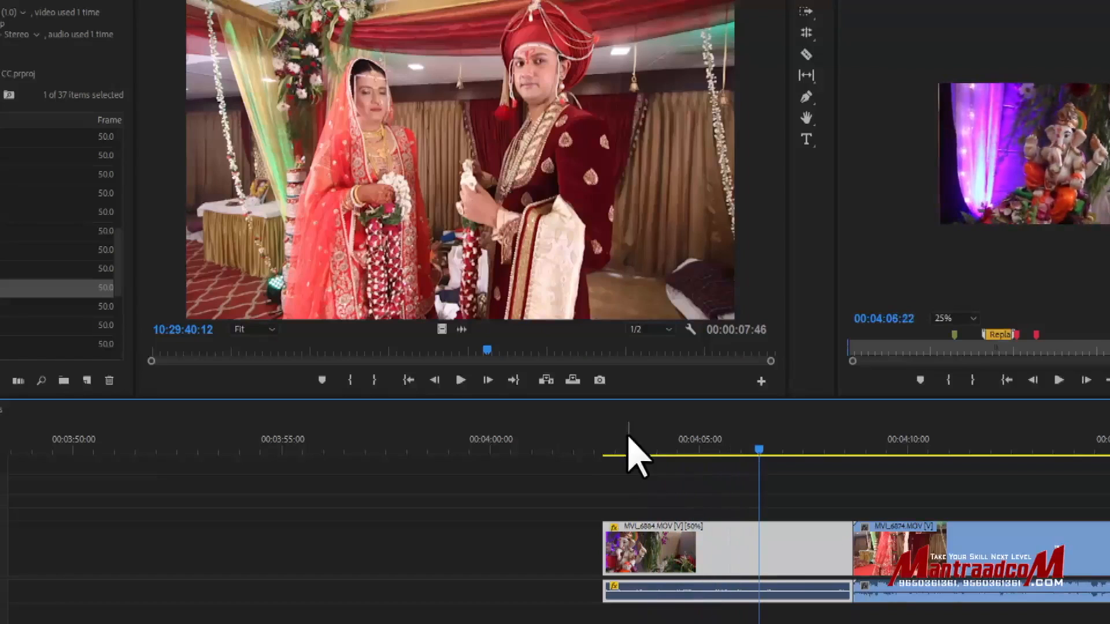
Enable Reverse Speed and disable Ripple Edit, Shifting Trailing Clips for the MVI_6884.MOV clip
{"action": "right_click", "coordinate": [733, 542]}
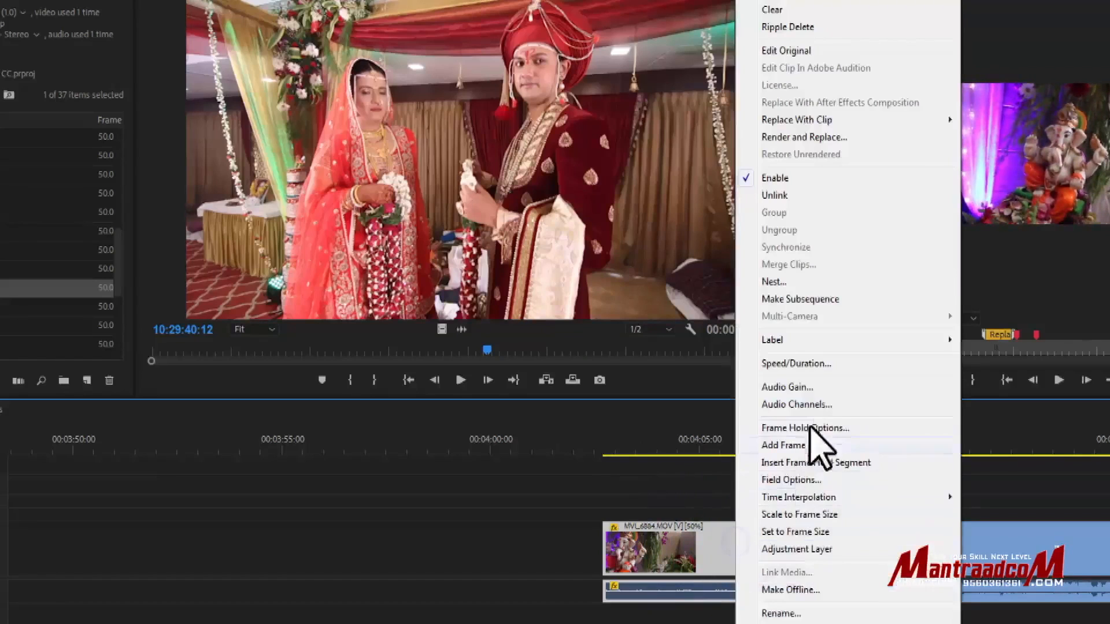
{"action": "left_click", "coordinate": [827, 364]}
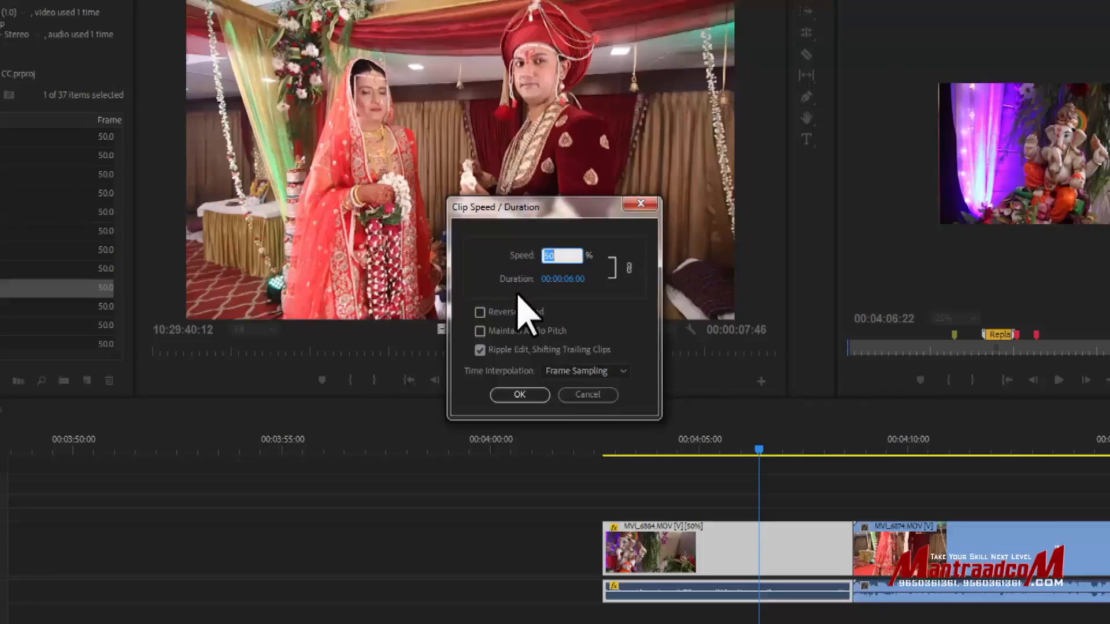
{"action": "left_click", "coordinate": [500, 350]}
{"action": "left_click", "coordinate": [523, 350]}
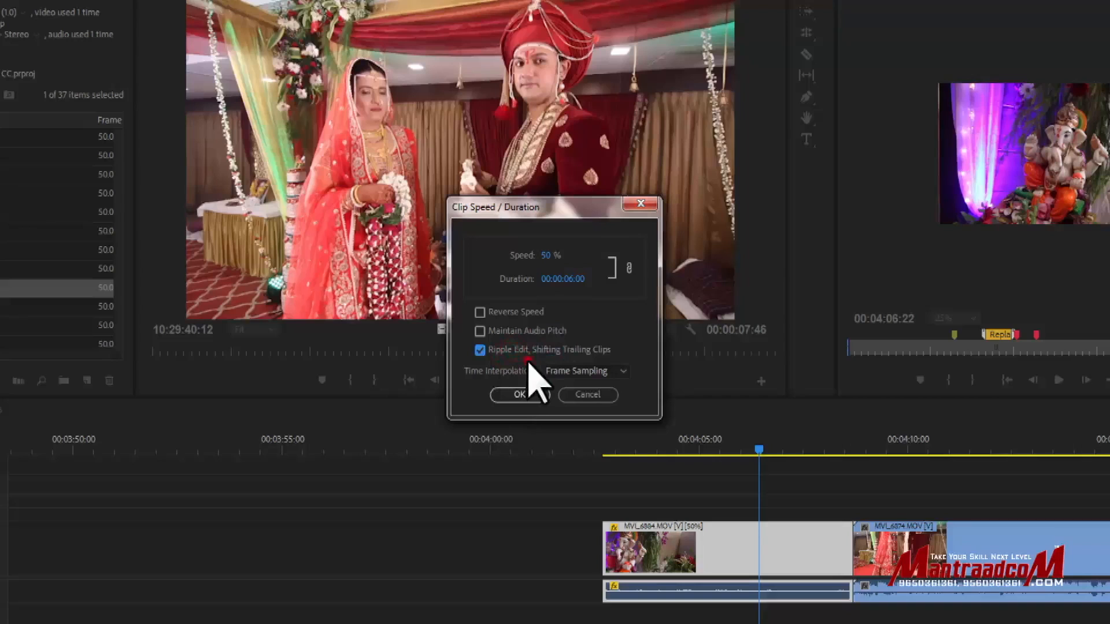
{"action": "left_click", "coordinate": [506, 350]}
{"action": "left_click", "coordinate": [518, 310]}
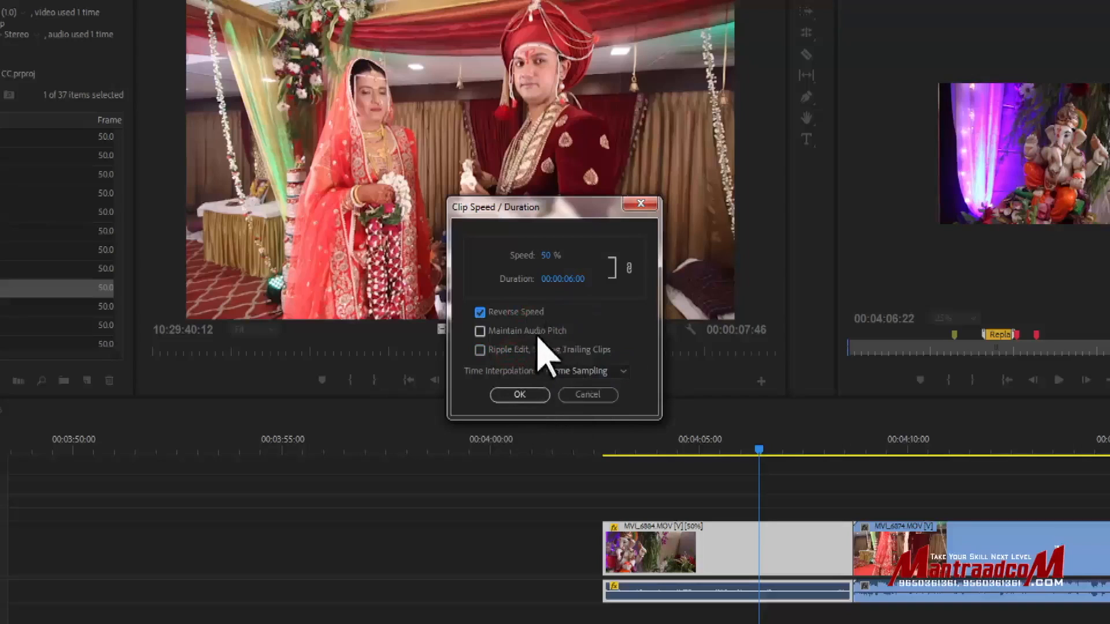
{"action": "left_click", "coordinate": [536, 400]}
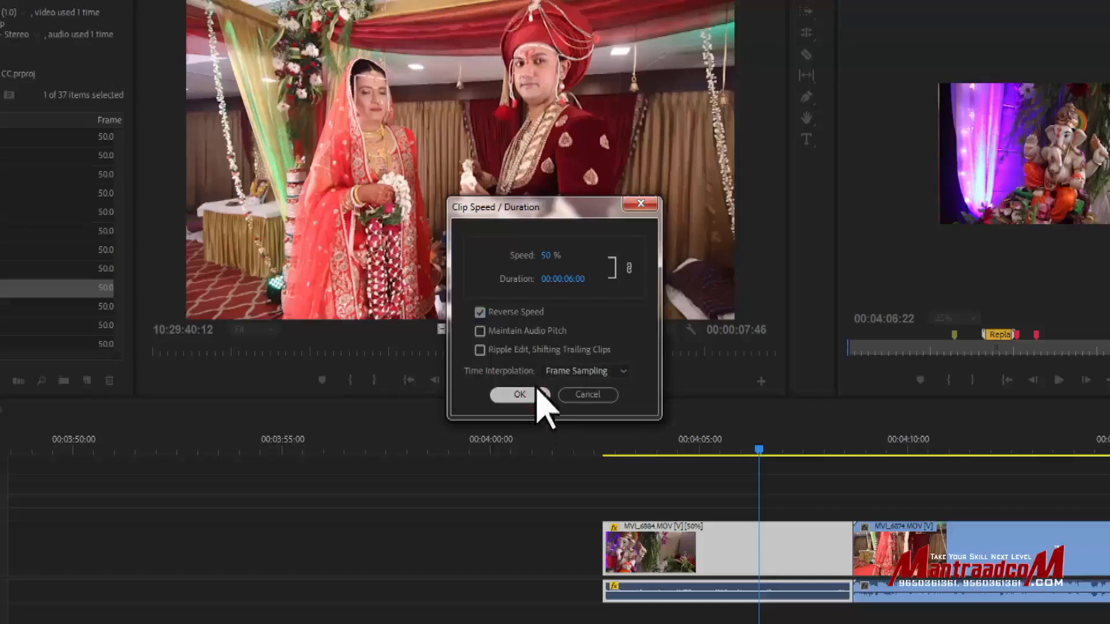
Disable Reverse Speed and set the MVI_6884.MOV clip's duration to 3 seconds
{"action": "left_click", "coordinate": [515, 314]}
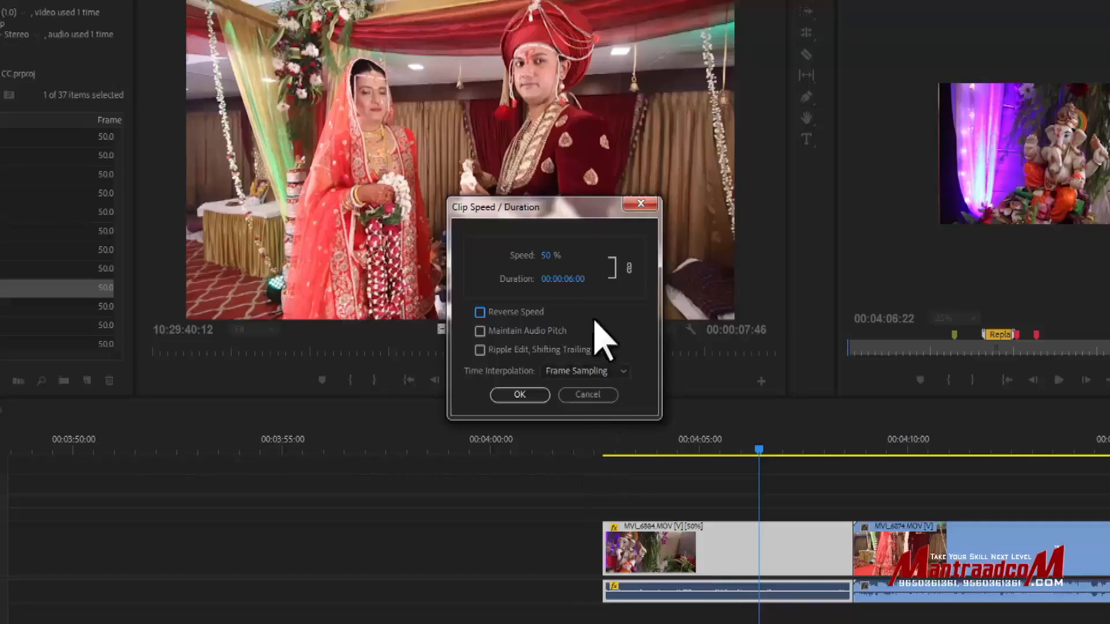
{"action": "left_click", "coordinate": [568, 279]}
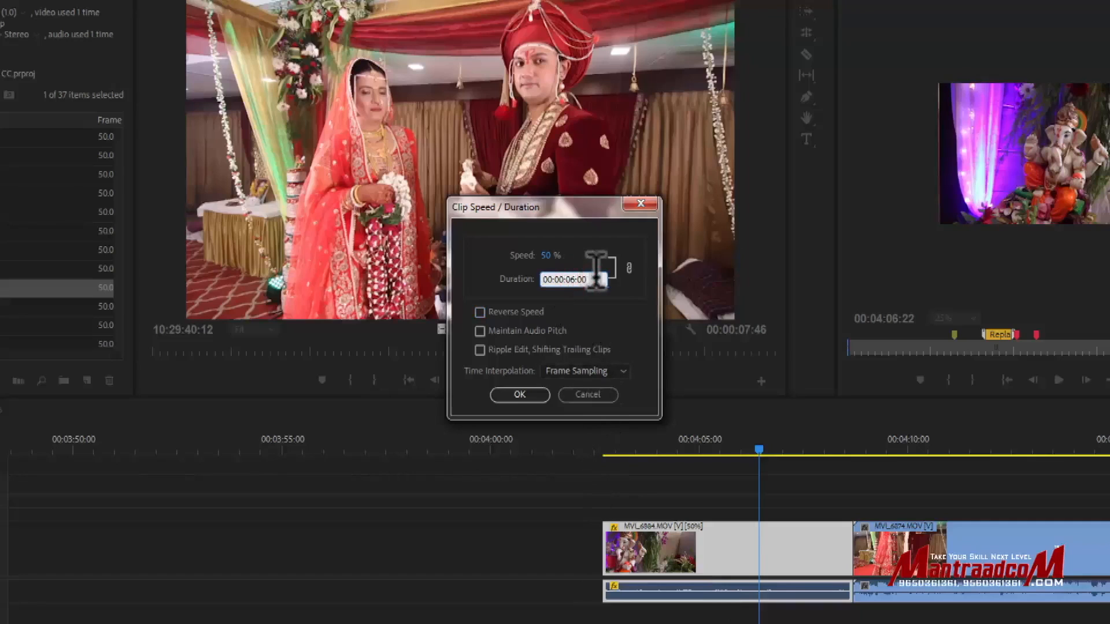
{"action": "left_click", "coordinate": [594, 281]}
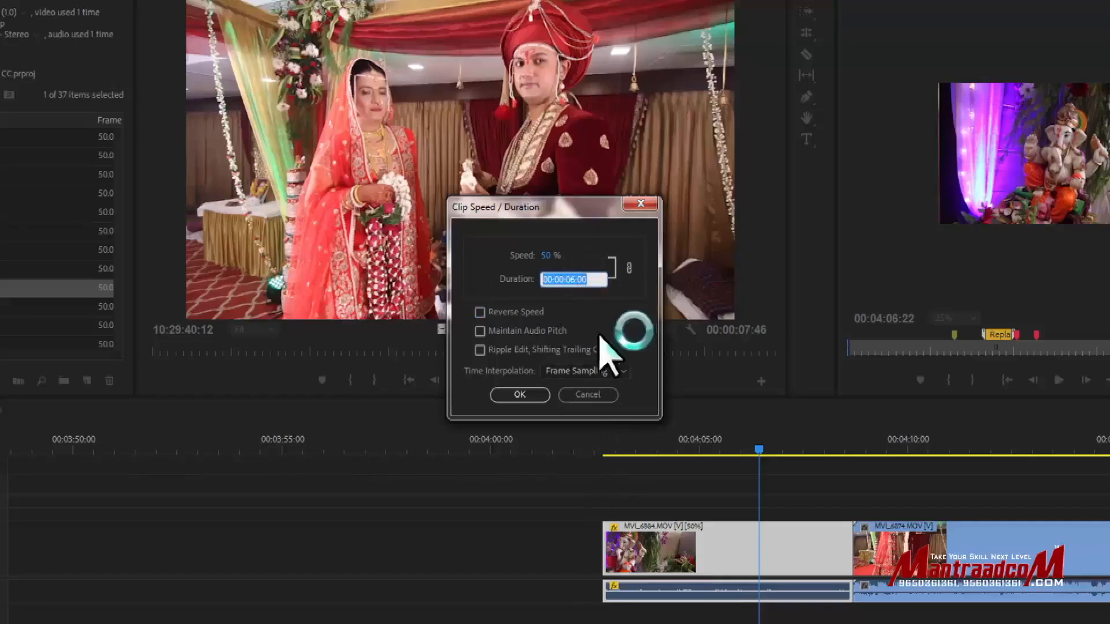
{"action": "type", "text": "3"}
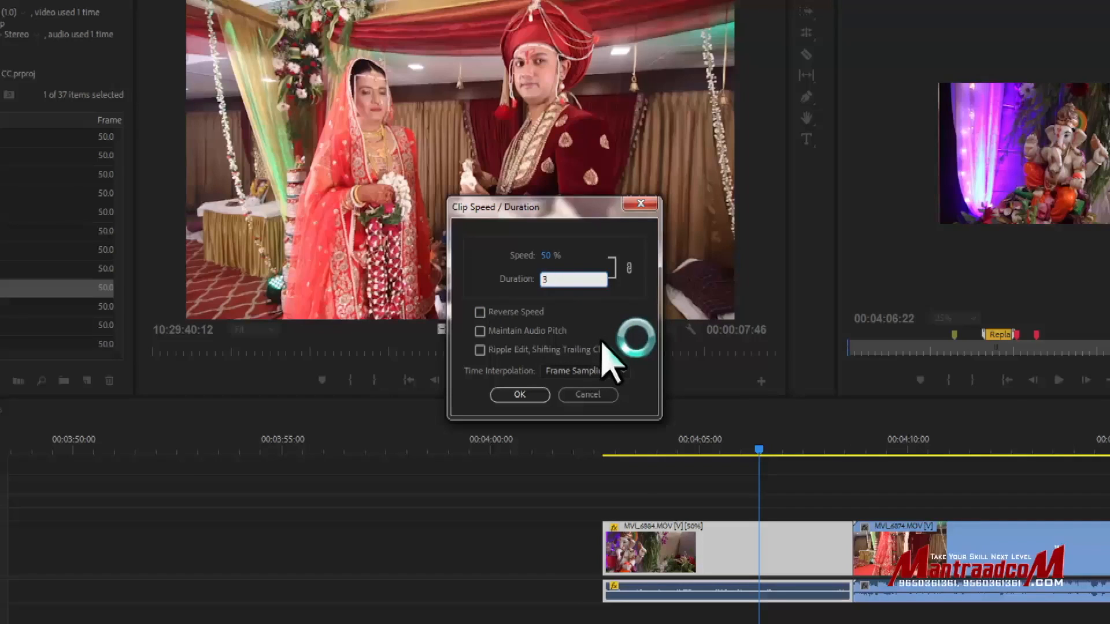
{"action": "left_click", "coordinate": [522, 394]}
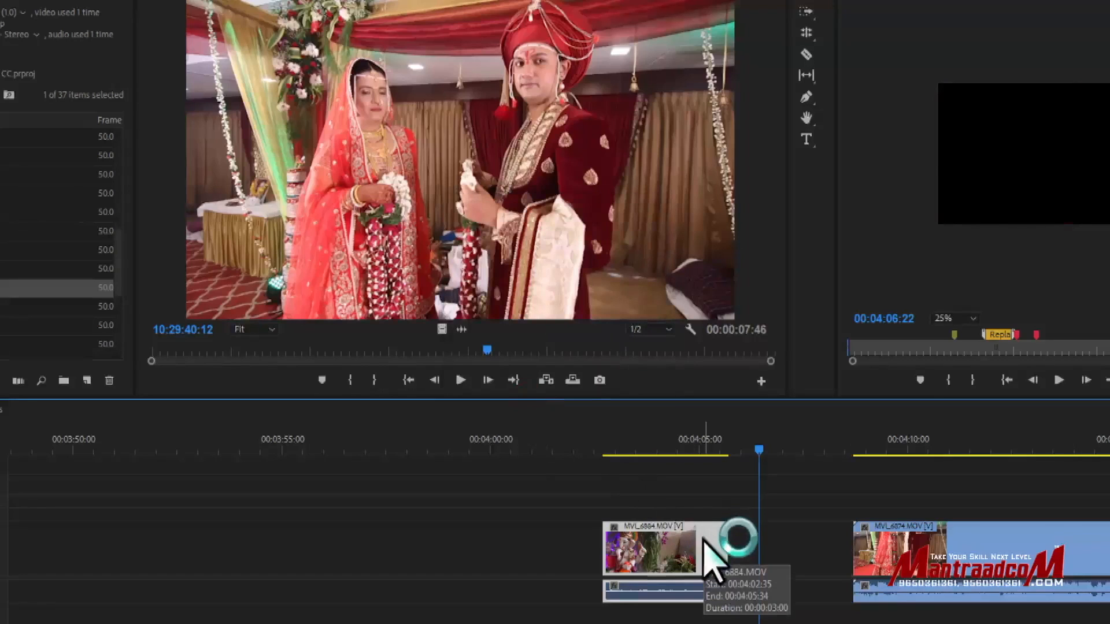
Set the MVI_6884.MOV clip's duration to 8 seconds with Ripple Edit, Shifting Trailing Clips disabled
{"action": "right_click", "coordinate": [705, 548]}
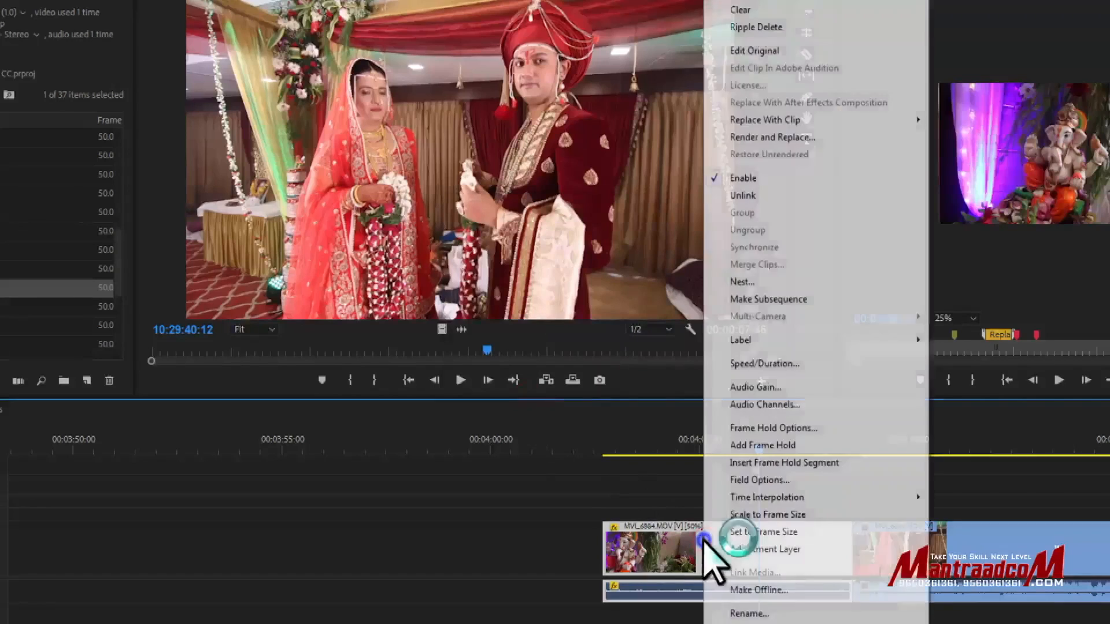
{"action": "left_click", "coordinate": [797, 363]}
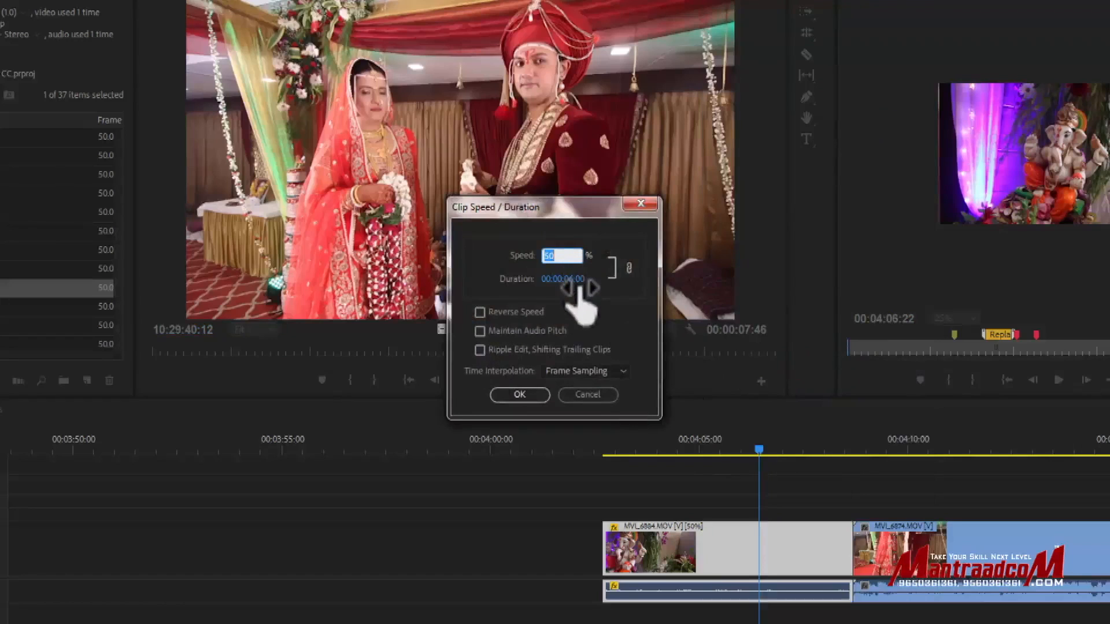
{"action": "left_click", "coordinate": [581, 279]}
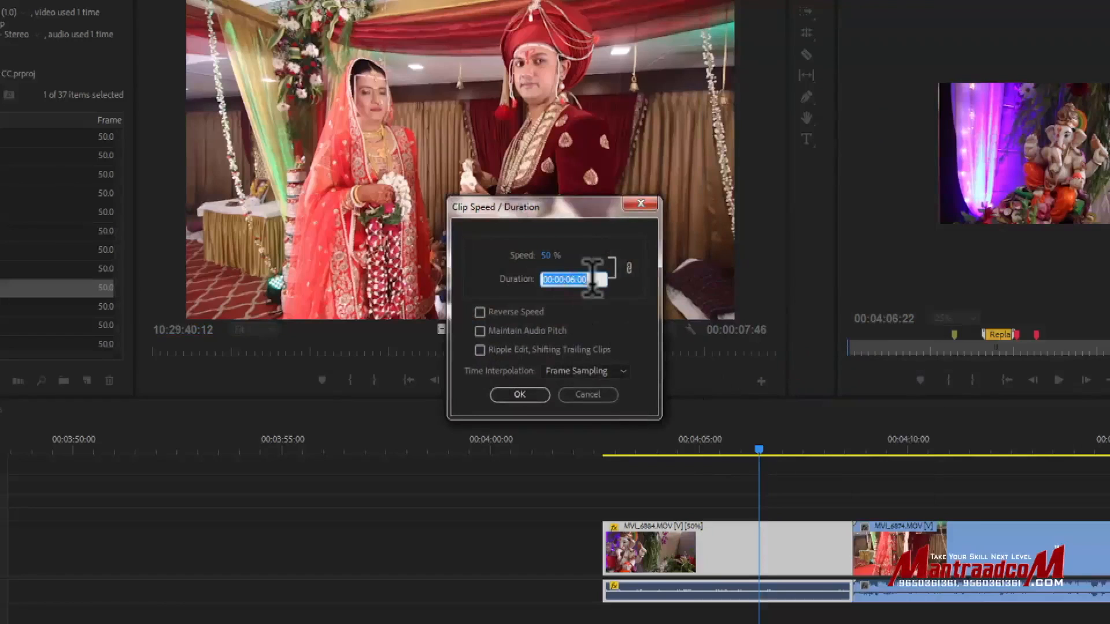
{"action": "type", "text": "8"}
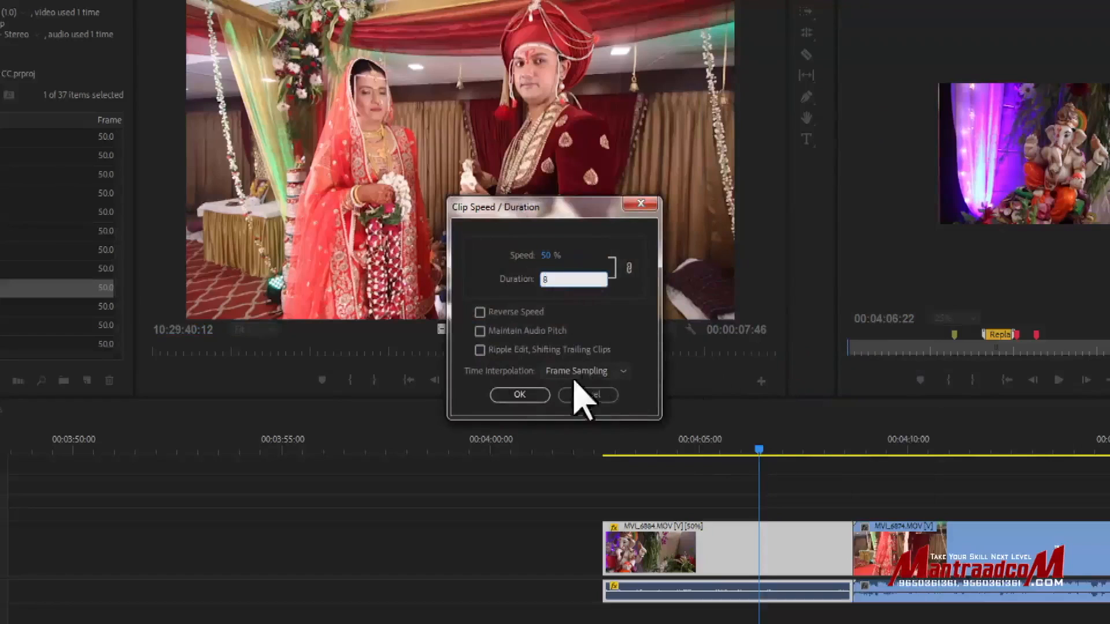
{"action": "left_click", "coordinate": [527, 396]}
{"action": "left_click", "coordinate": [542, 397]}
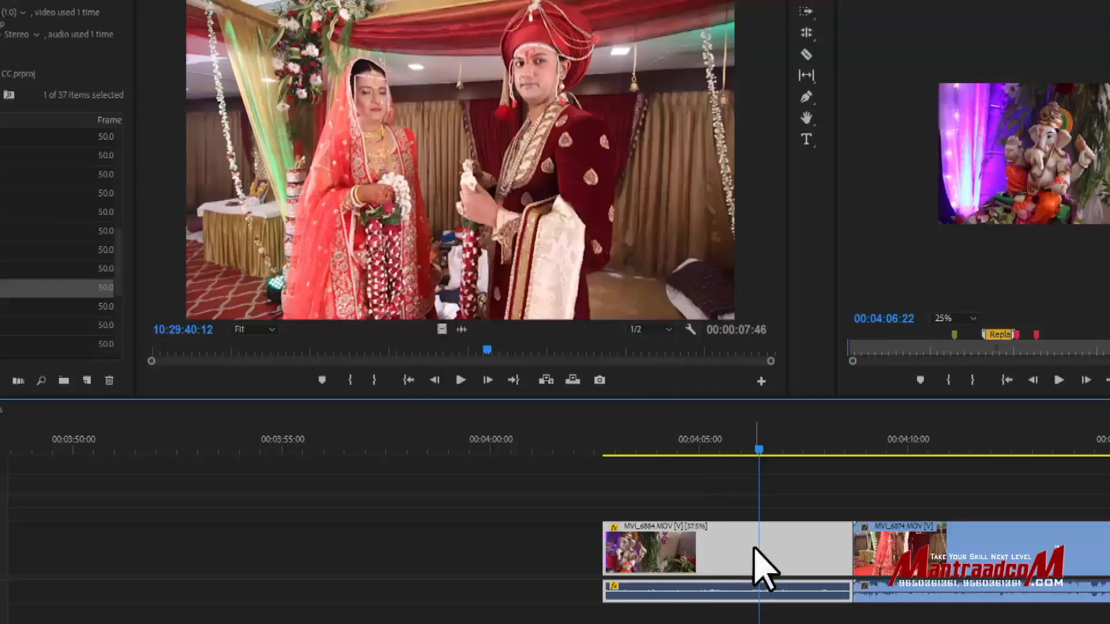
{"action": "mouse_move", "coordinate": [754, 549]}
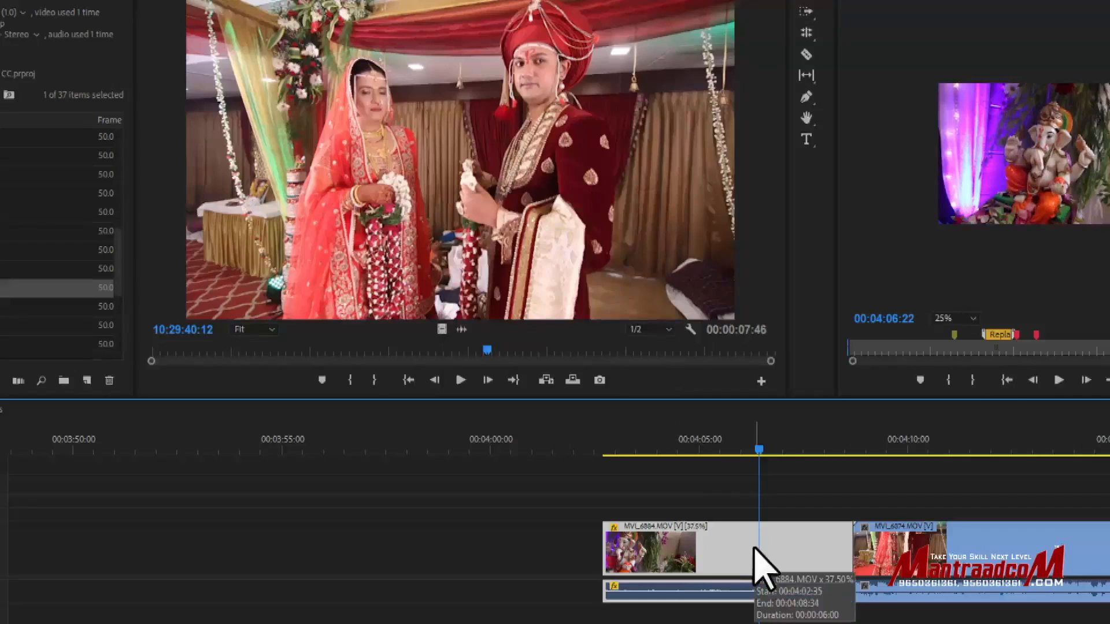
{"action": "key", "text": "ctrl+s"}
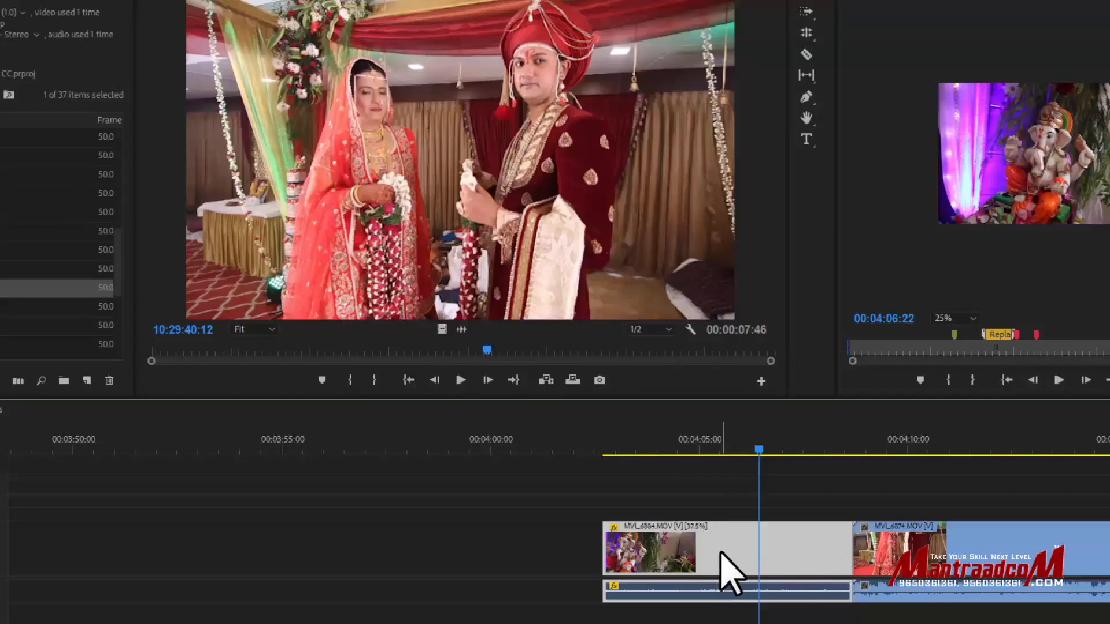
{"action": "right_click", "coordinate": [723, 569]}
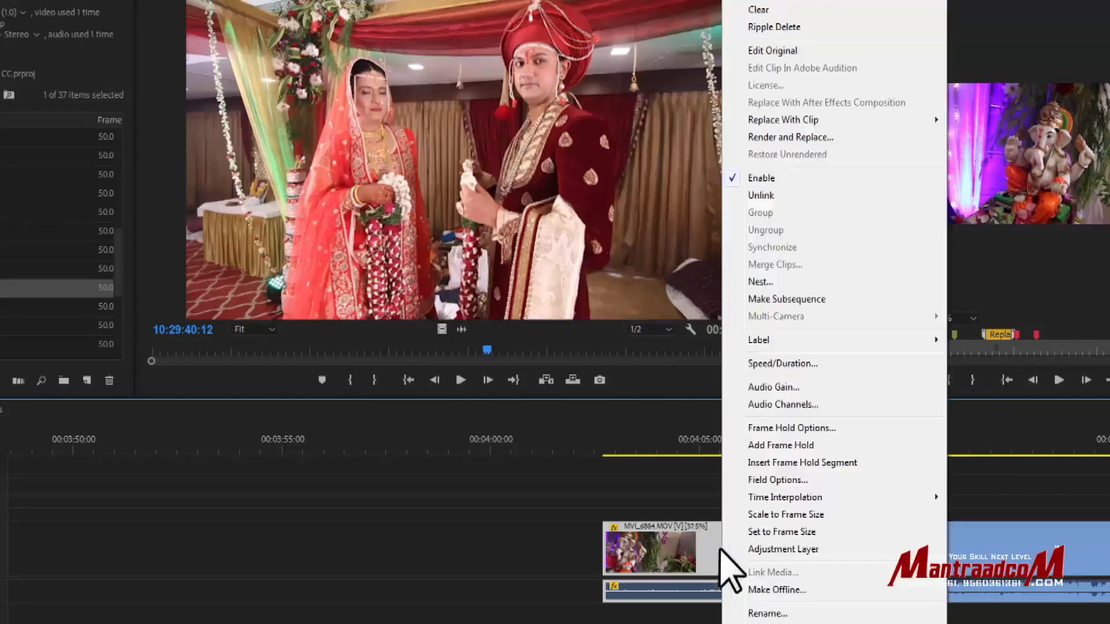
{"action": "left_click", "coordinate": [647, 409]}
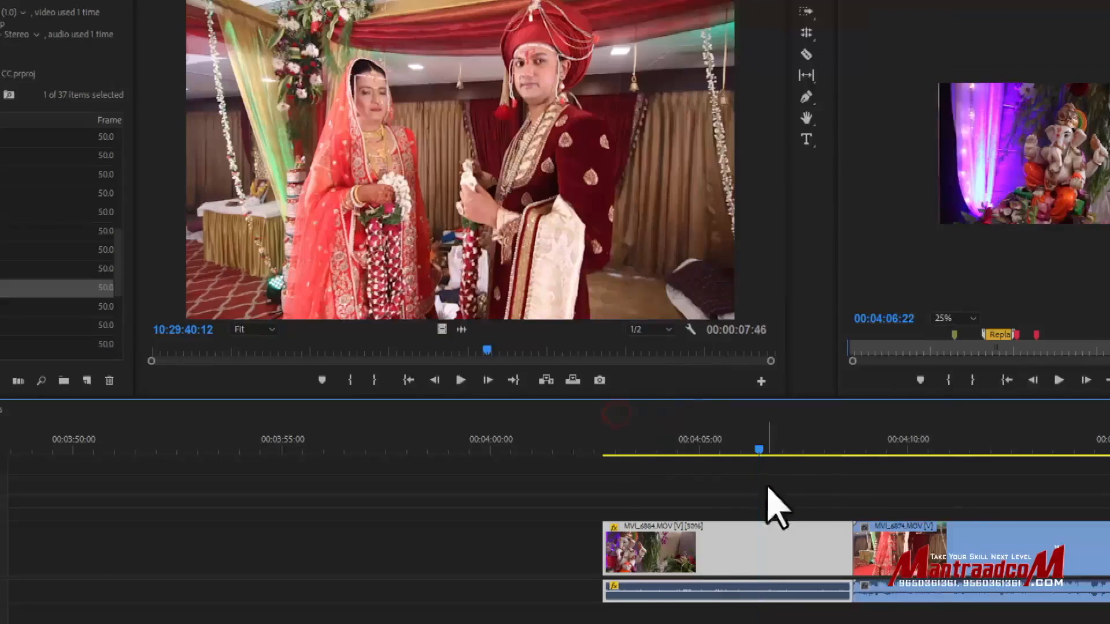
{"action": "right_click", "coordinate": [744, 548]}
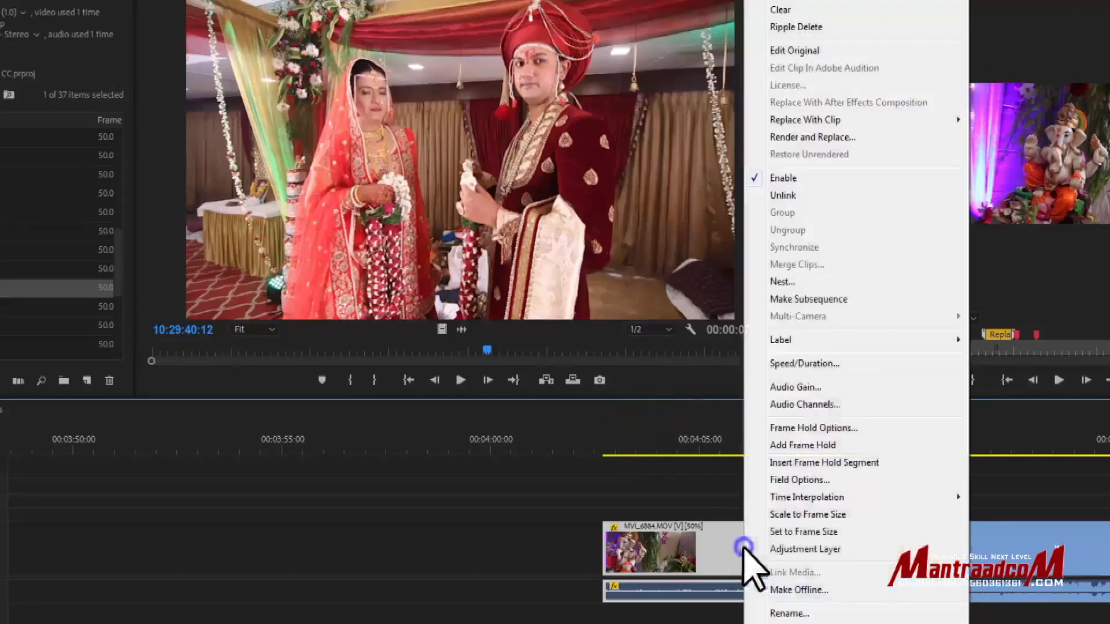
{"action": "left_click", "coordinate": [559, 397]}
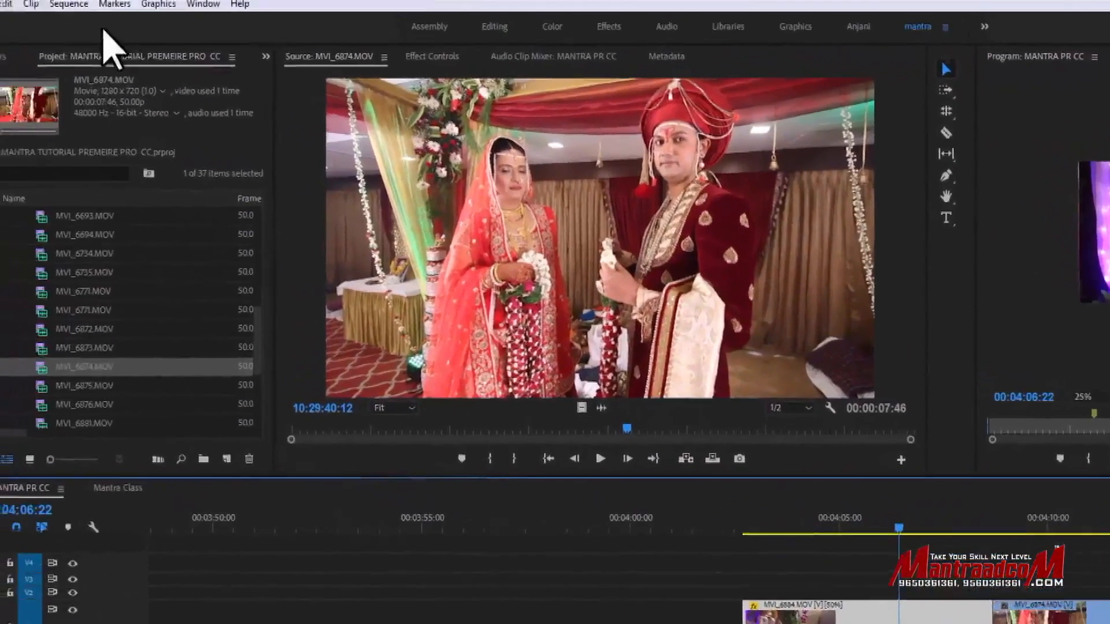
{"action": "left_click", "coordinate": [30, 4]}
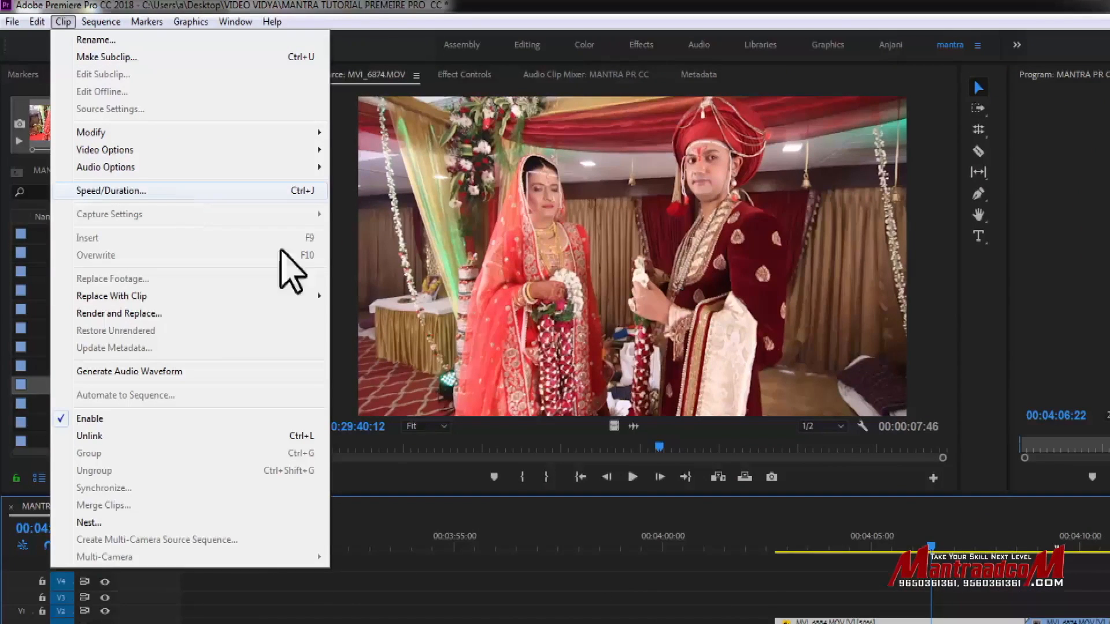
Mark an In to Out range of about 00:00:04:40 in the empty part of the sequence, ending at 00:03:58:24
{"action": "left_click", "coordinate": [736, 586]}
{"action": "left_click", "coordinate": [402, 546]}
{"action": "left_click_drag", "start_coordinate": [513, 545], "coordinate": [601, 547]}
{"action": "key", "text": "o"}
Mark a 00:00:01:17 In to Out range on the MVI_6874.MOV source and patch its video to track V4
{"action": "left_click", "coordinate": [502, 449]}
{"action": "key", "text": "i"}
{"action": "left_click_drag", "start_coordinate": [504, 450], "coordinate": [606, 450]}
{"action": "key", "text": "o"}
{"action": "left_click", "coordinate": [726, 478]}
{"action": "left_click_drag", "start_coordinate": [17, 613], "coordinate": [22, 581]}
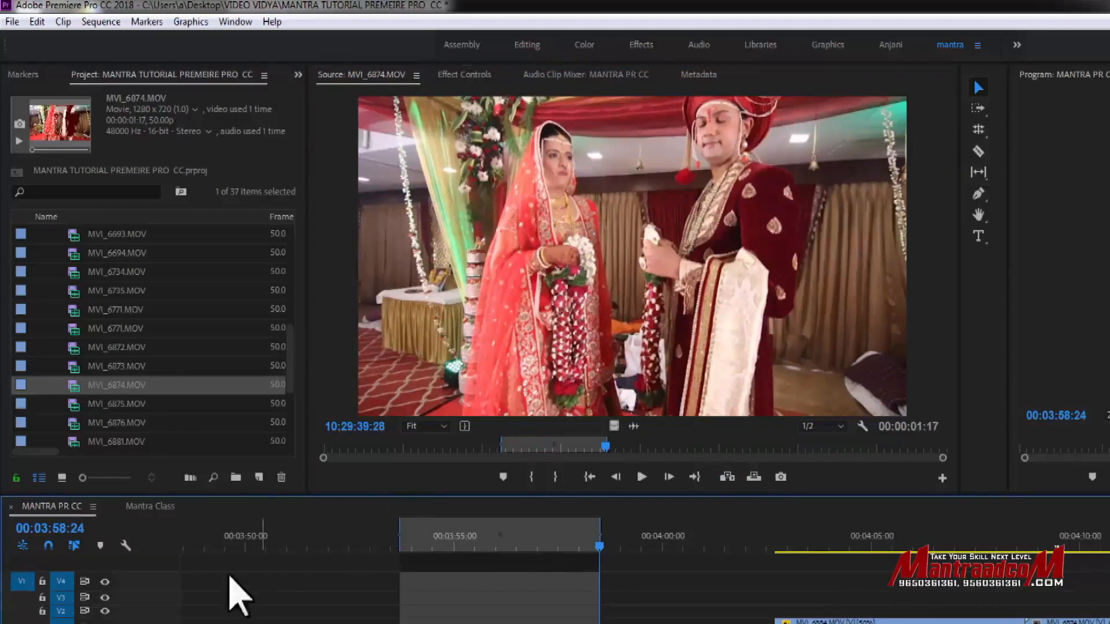
Insert the marked MVI_6874.MOV source into the sequence range using Change Clip Speed (Fit to Fill)
{"action": "left_click", "coordinate": [727, 481]}
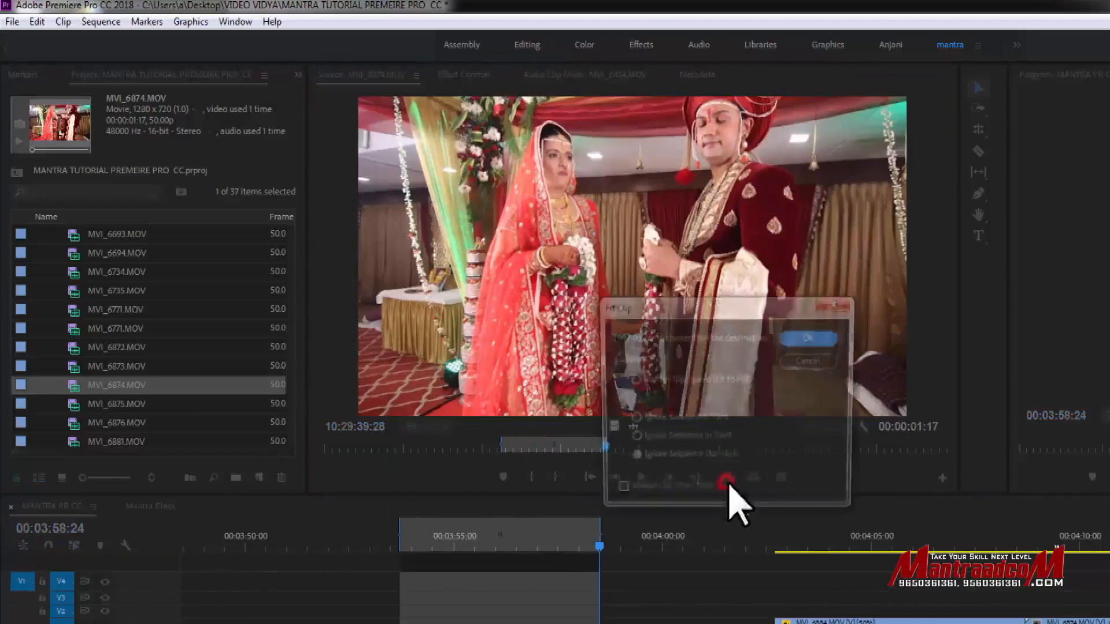
{"action": "left_click", "coordinate": [683, 381]}
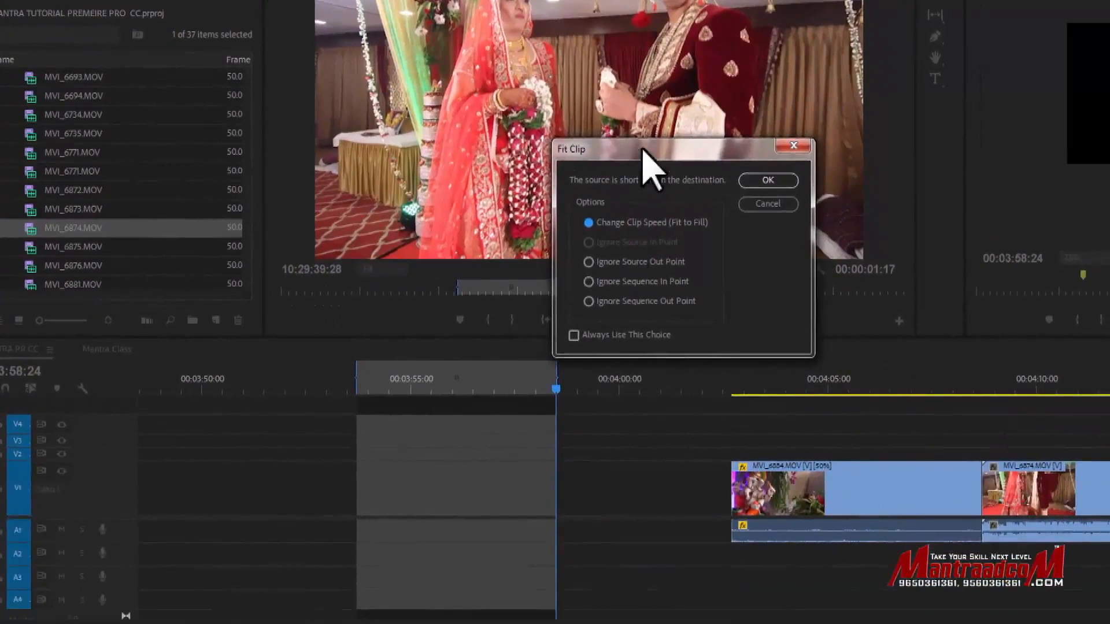
{"action": "left_click_drag", "start_coordinate": [640, 149], "coordinate": [957, 221]}
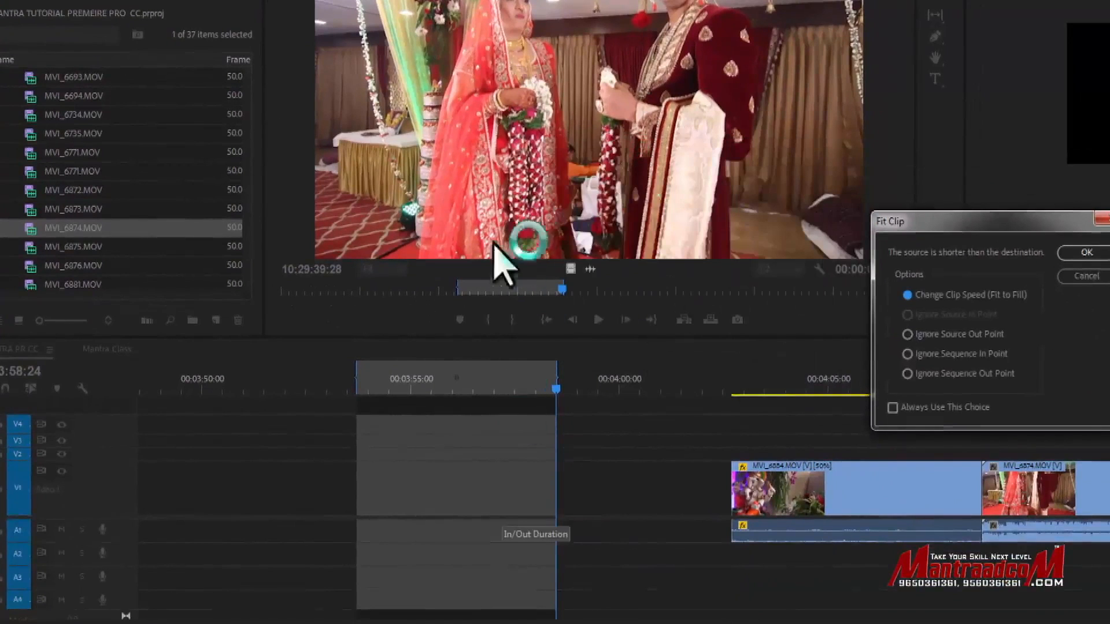
{"action": "left_click_drag", "start_coordinate": [918, 227], "coordinate": [812, 421]}
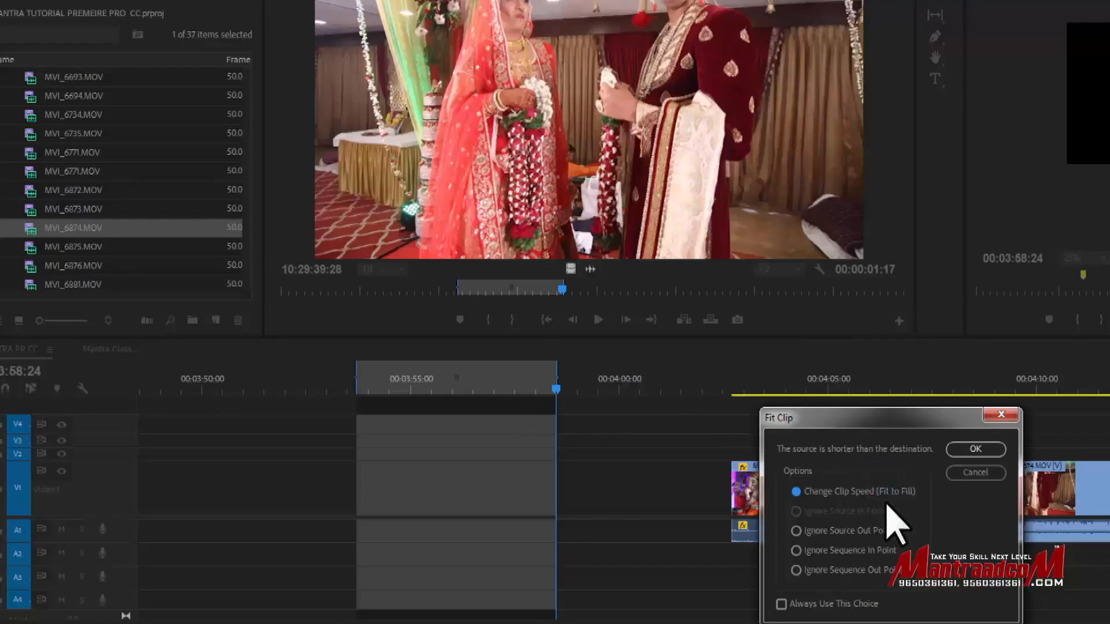
{"action": "left_click", "coordinate": [974, 449]}
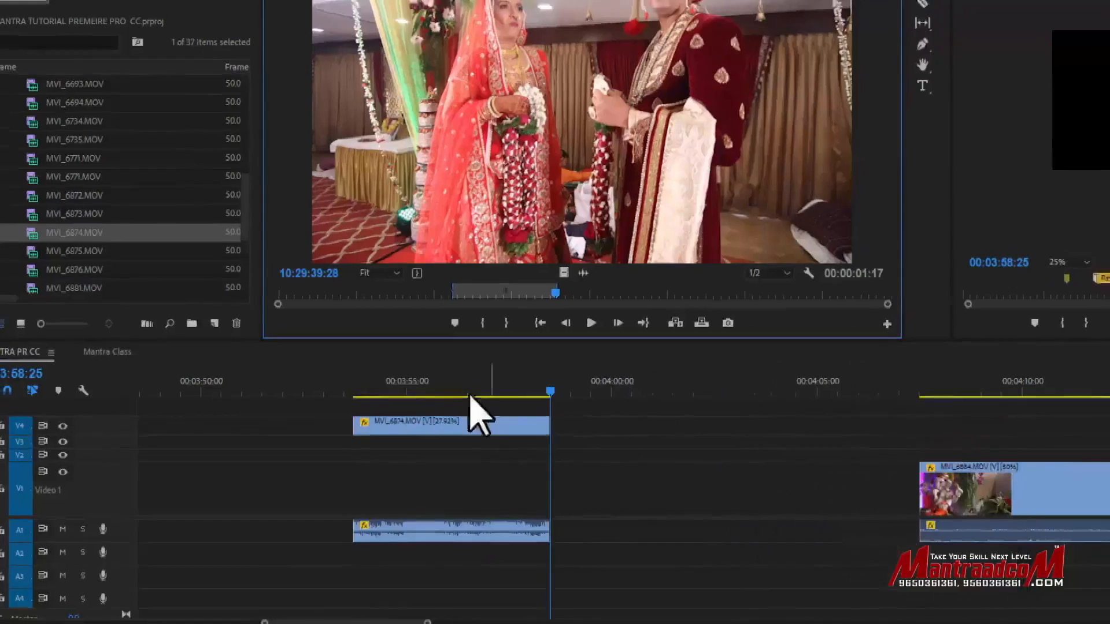
Play back the inserted MVI_6874.MOV clip in the sequence and undo the insertion
{"action": "left_click", "coordinate": [371, 354]}
{"action": "left_click_drag", "start_coordinate": [358, 387], "coordinate": [425, 396]}
{"action": "key", "text": "space"}
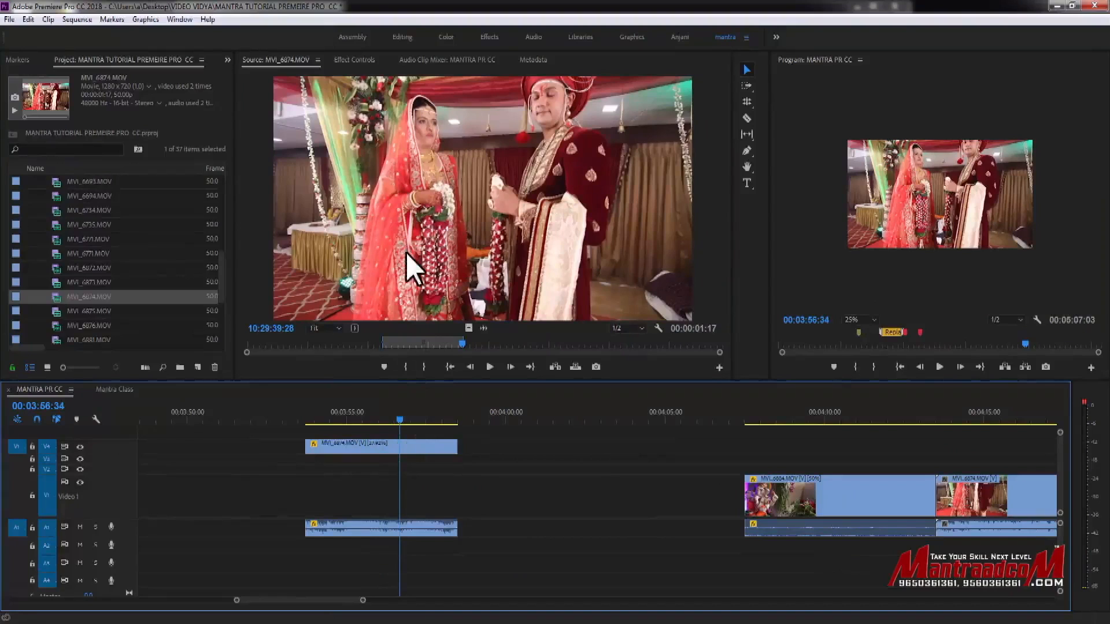
{"action": "key", "text": "x"}
{"action": "key", "text": "apostrophe"}
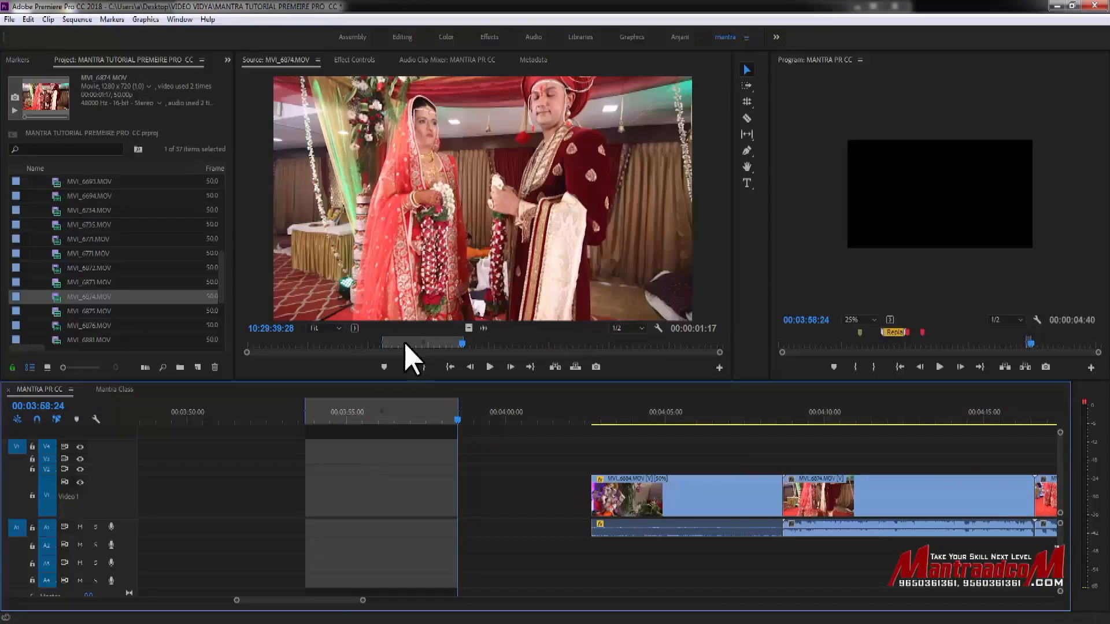
{"action": "left_click", "coordinate": [556, 365]}
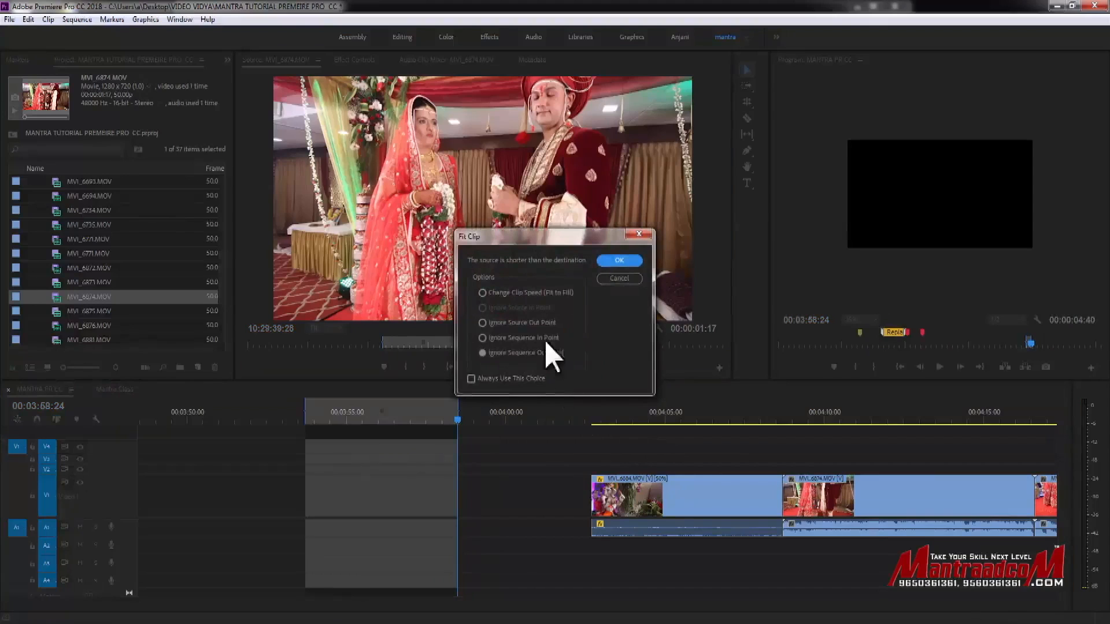
{"action": "left_click", "coordinate": [502, 295]}
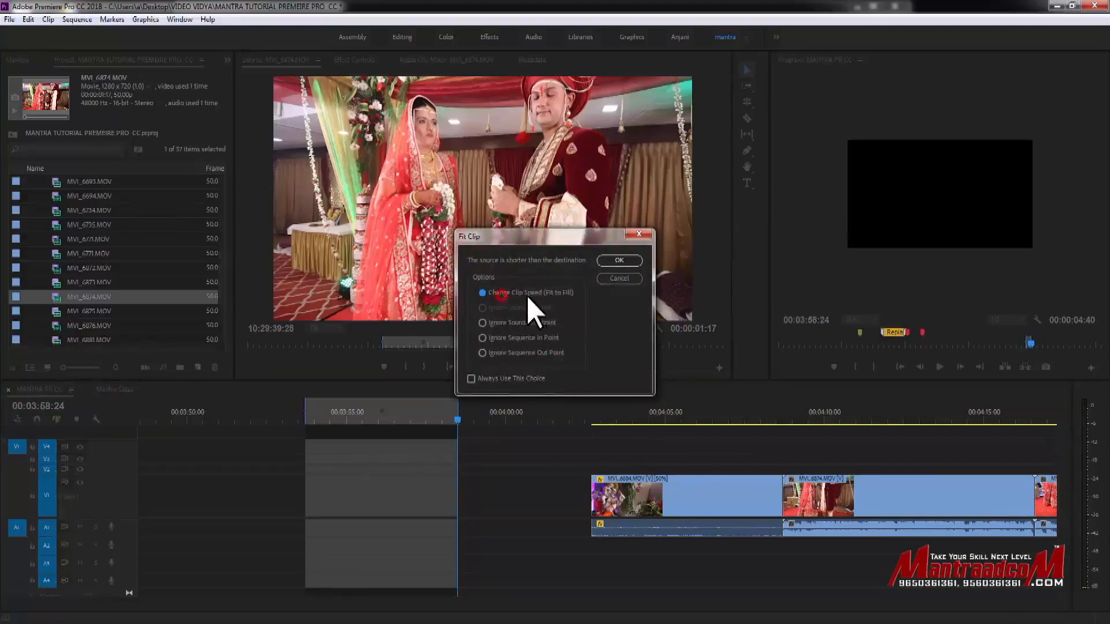
{"action": "left_click", "coordinate": [616, 281]}
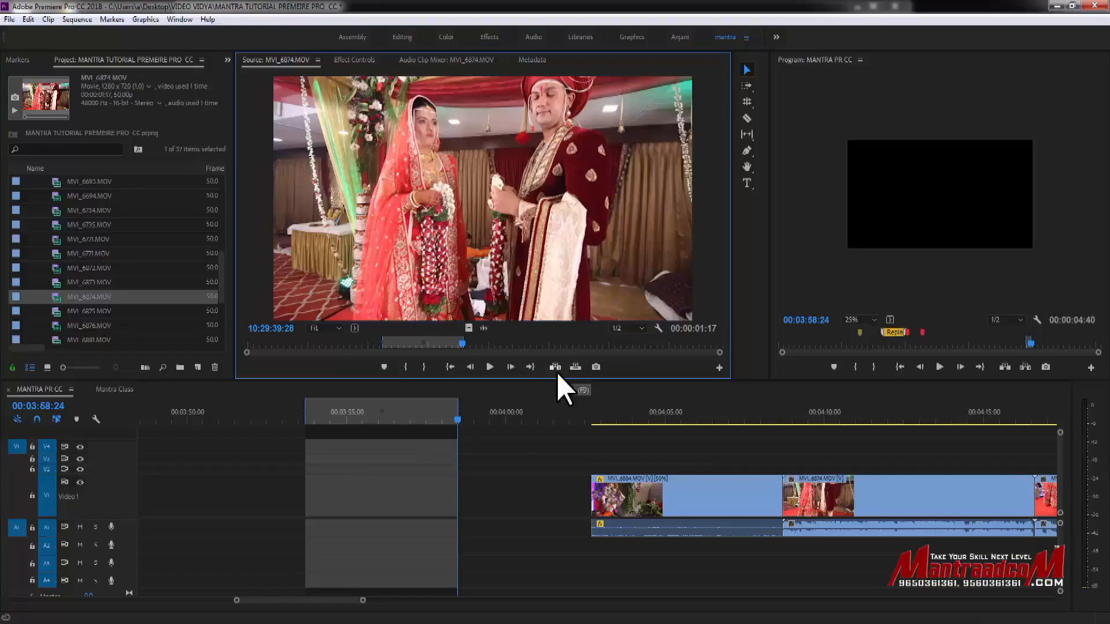
Move the MVI_6874.MOV source Out point to 10:29:40:15 for a 00:00:02:04 marked range
{"action": "left_click", "coordinate": [549, 420]}
{"action": "left_click", "coordinate": [485, 413]}
{"action": "left_click_drag", "start_coordinate": [496, 343], "coordinate": [521, 343]}
{"action": "key", "text": "o"}
{"action": "left_click", "coordinate": [508, 345]}
{"action": "key", "text": "o"}
Move the sequence Out point to 00:04:00:48 and insert the MVI_6874.MOV source using Change Clip Speed (Fit to Fill)
{"action": "left_click_drag", "start_coordinate": [486, 412], "coordinate": [538, 414]}
{"action": "key", "text": "o"}
{"action": "key", "text": "o"}
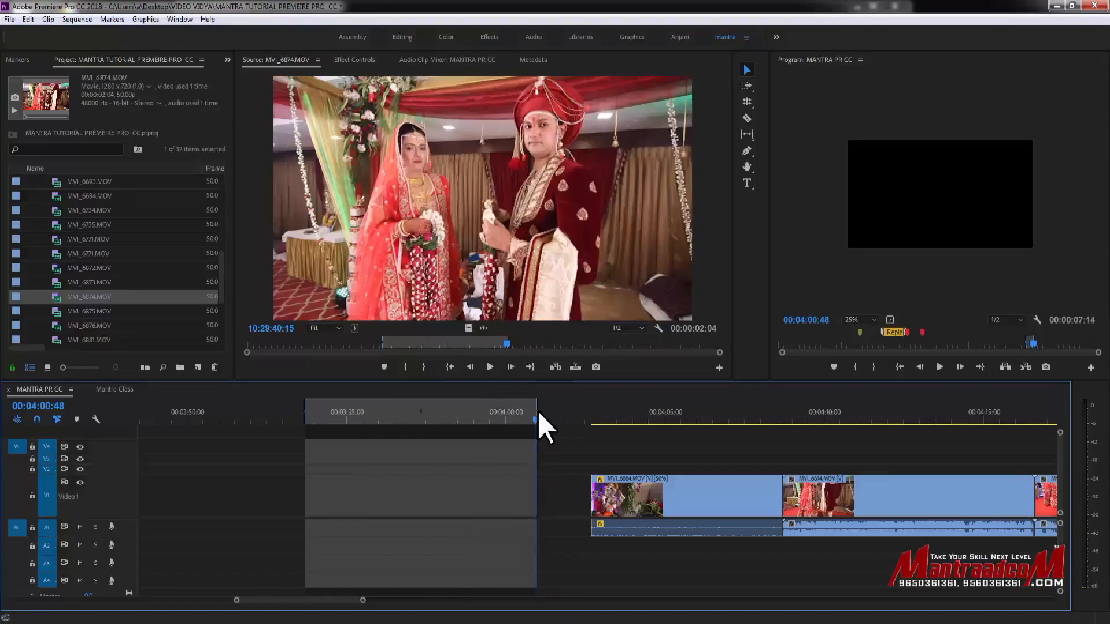
{"action": "left_click", "coordinate": [556, 366]}
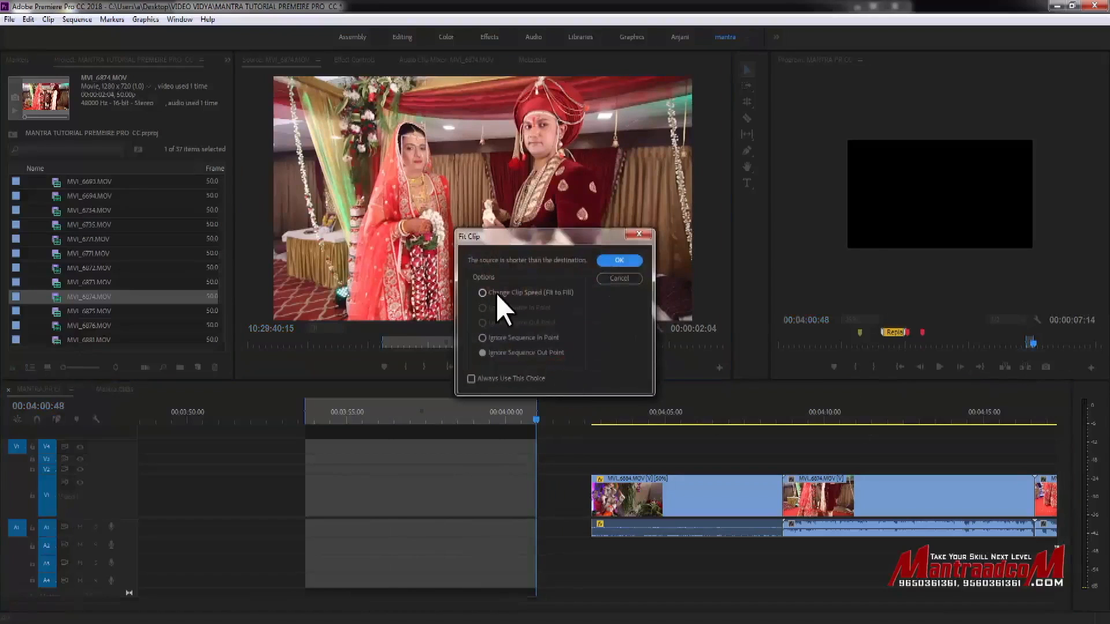
{"action": "left_click", "coordinate": [498, 294]}
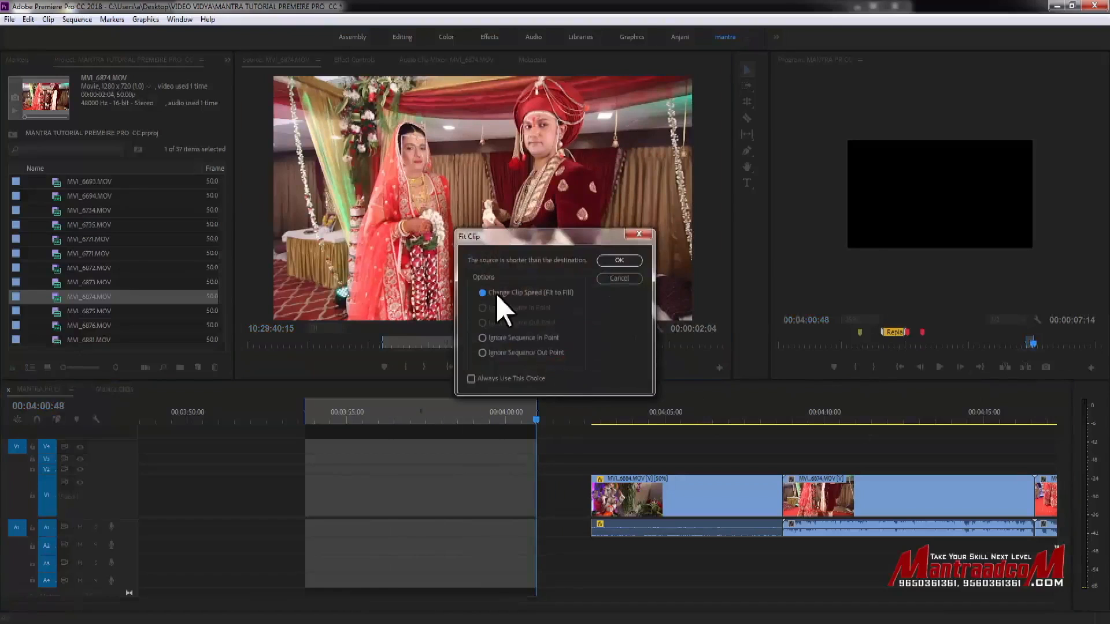
{"action": "left_click", "coordinate": [618, 260]}
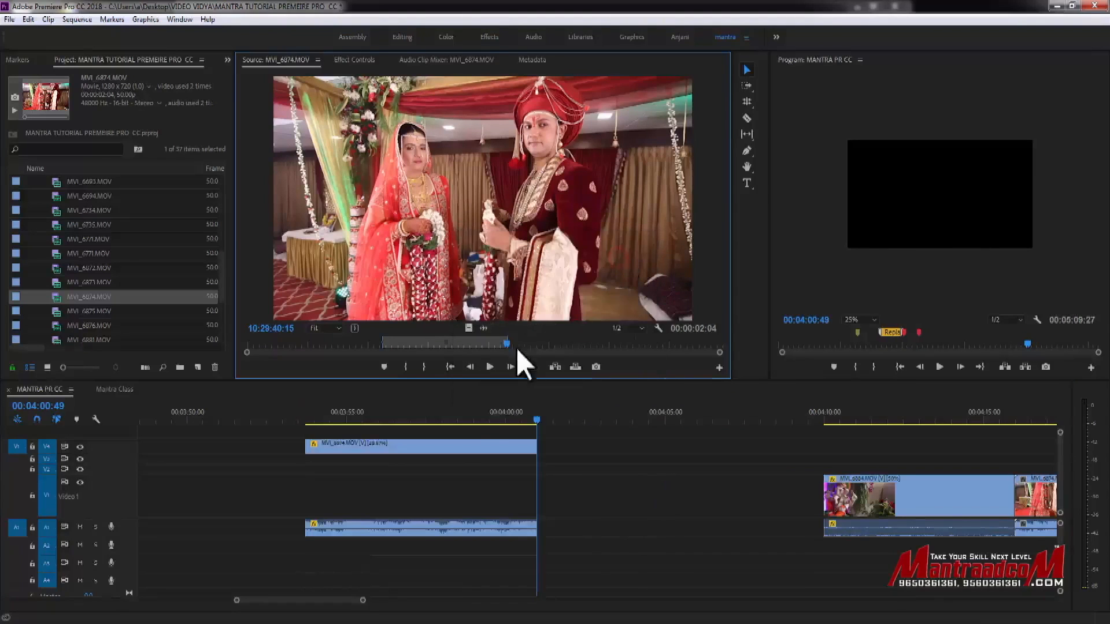
Undo the insertion and fit the MVI_6874.MOV source into a sequence range ending at 00:03:55:09 using Change Clip Speed (Fit to Fill)
{"action": "left_click_drag", "start_coordinate": [329, 412], "coordinate": [352, 415]}
{"action": "key", "text": "ctrl+z"}
{"action": "key", "text": "o"}
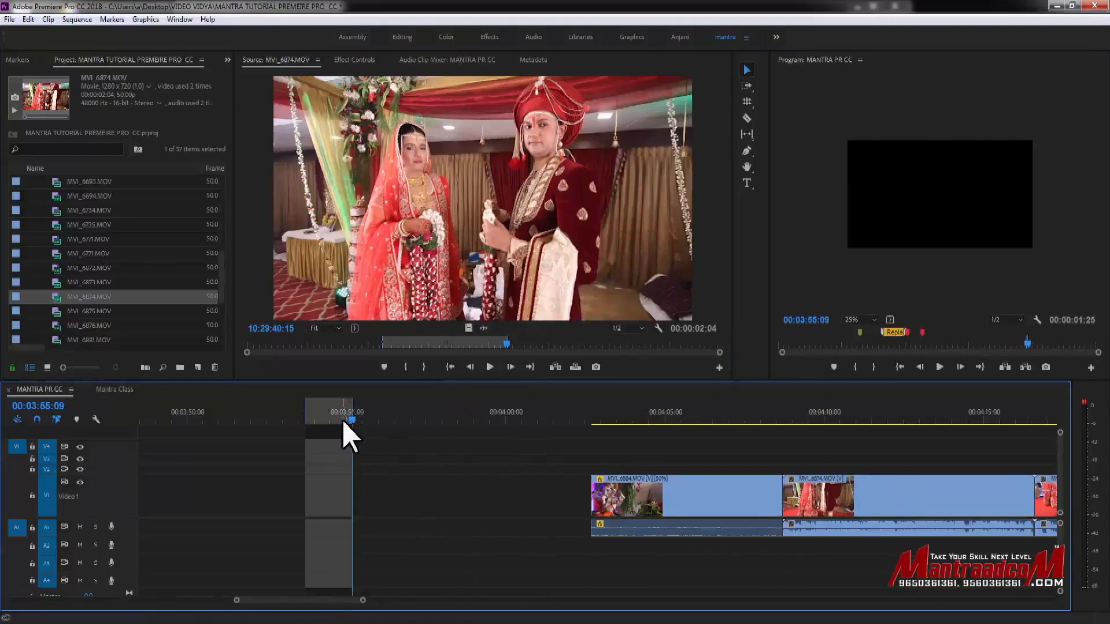
{"action": "left_click", "coordinate": [555, 366]}
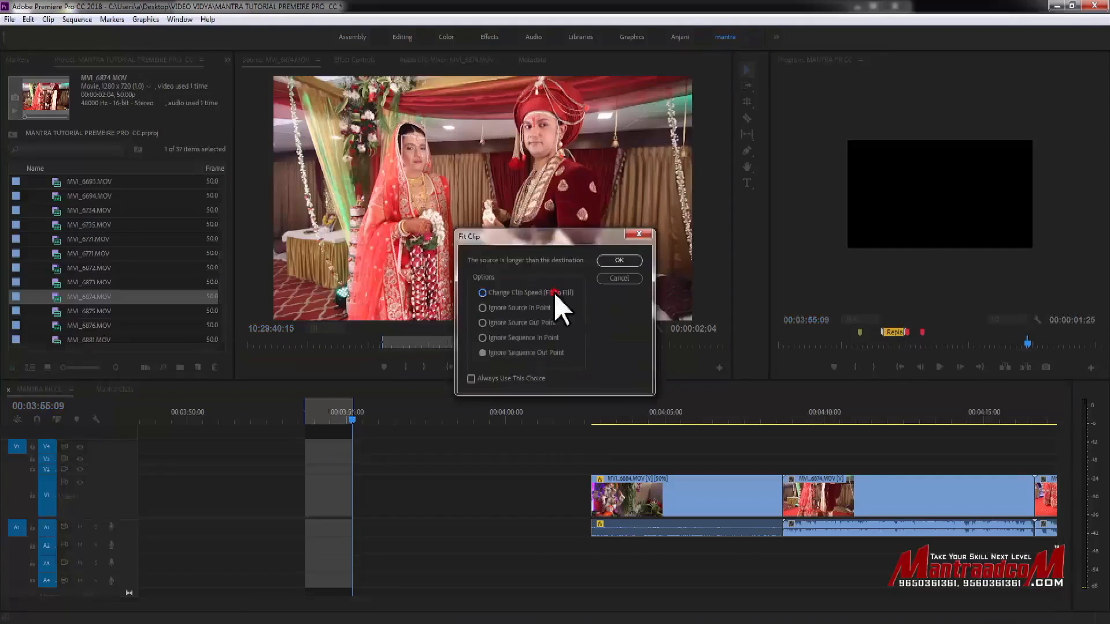
{"action": "left_click", "coordinate": [614, 261]}
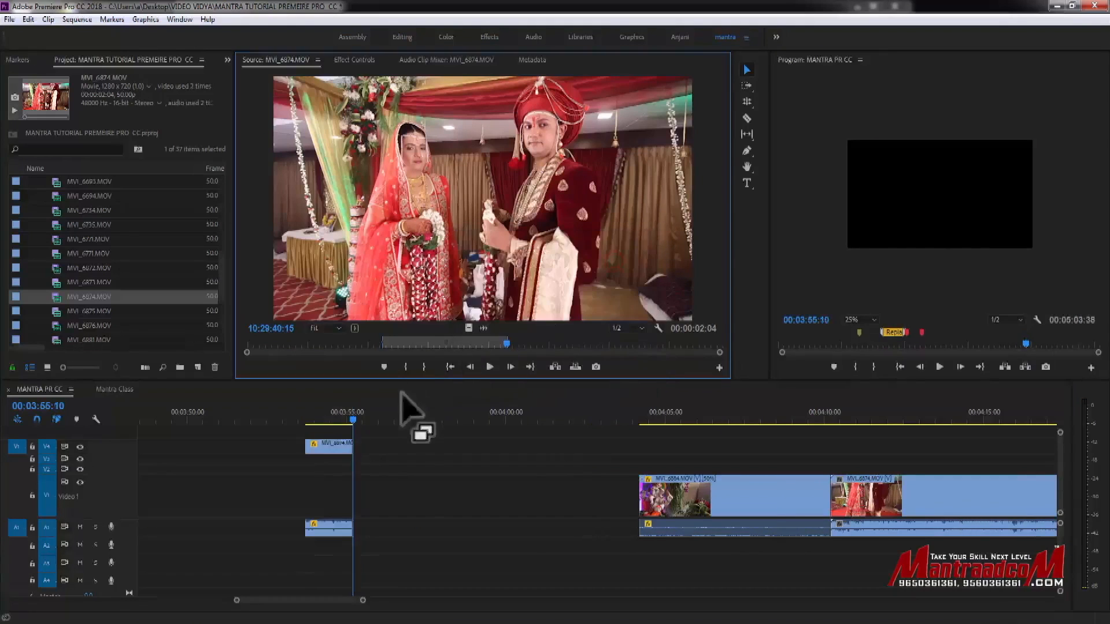
Scrub through the fitted MVI_6874.MOV clip in the sequence and undo its insertion
{"action": "left_click", "coordinate": [340, 412]}
{"action": "key", "text": "equal"}
{"action": "key", "text": "equal"}
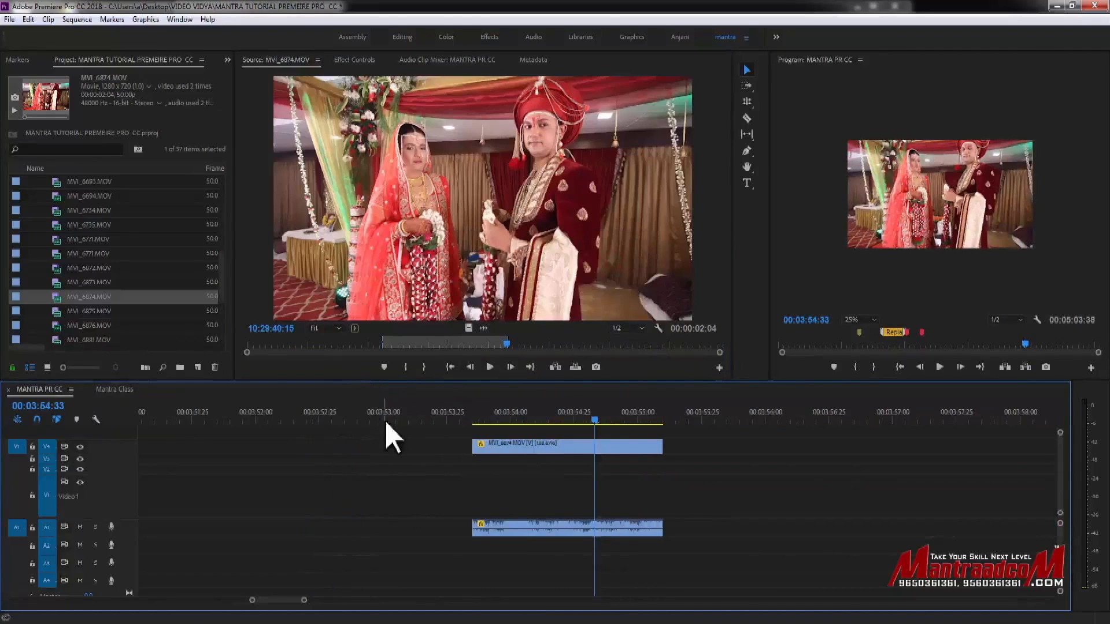
{"action": "left_click_drag", "start_coordinate": [473, 418], "coordinate": [526, 425]}
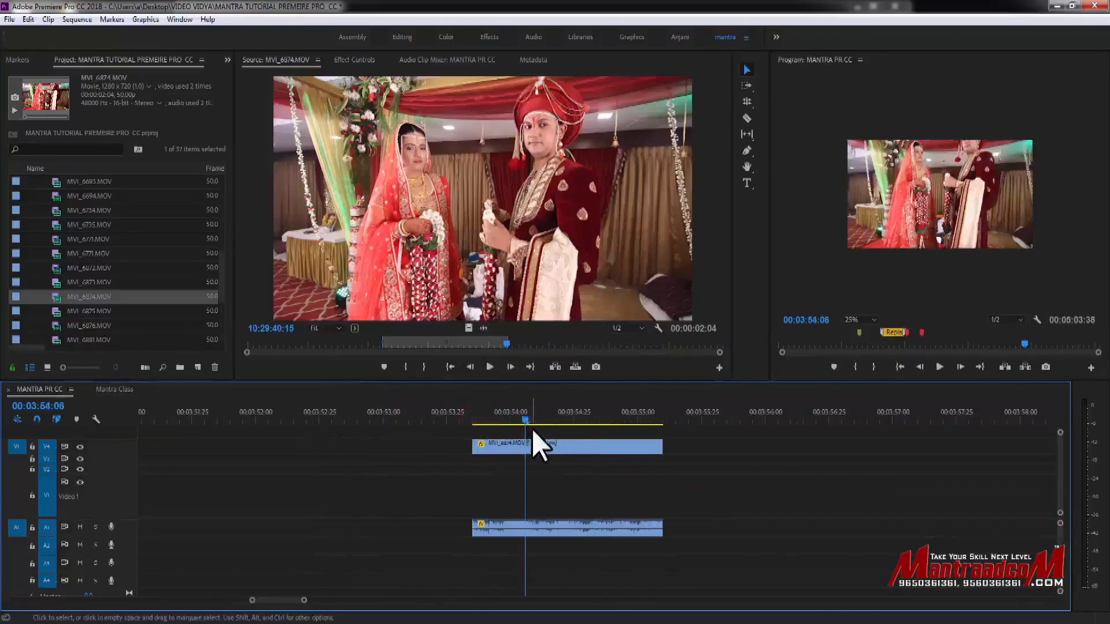
{"action": "key", "text": "ctrl+z"}
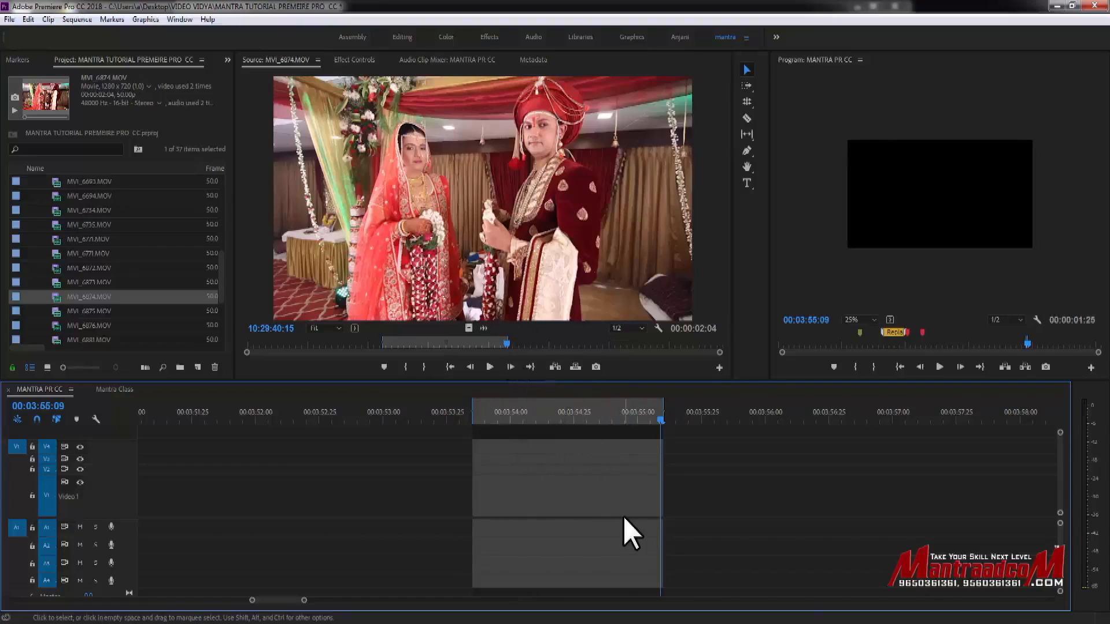
Move the sequence playhead to 00:03:54:26 inside the marked range
{"action": "left_click", "coordinate": [548, 326]}
{"action": "left_click", "coordinate": [577, 412]}
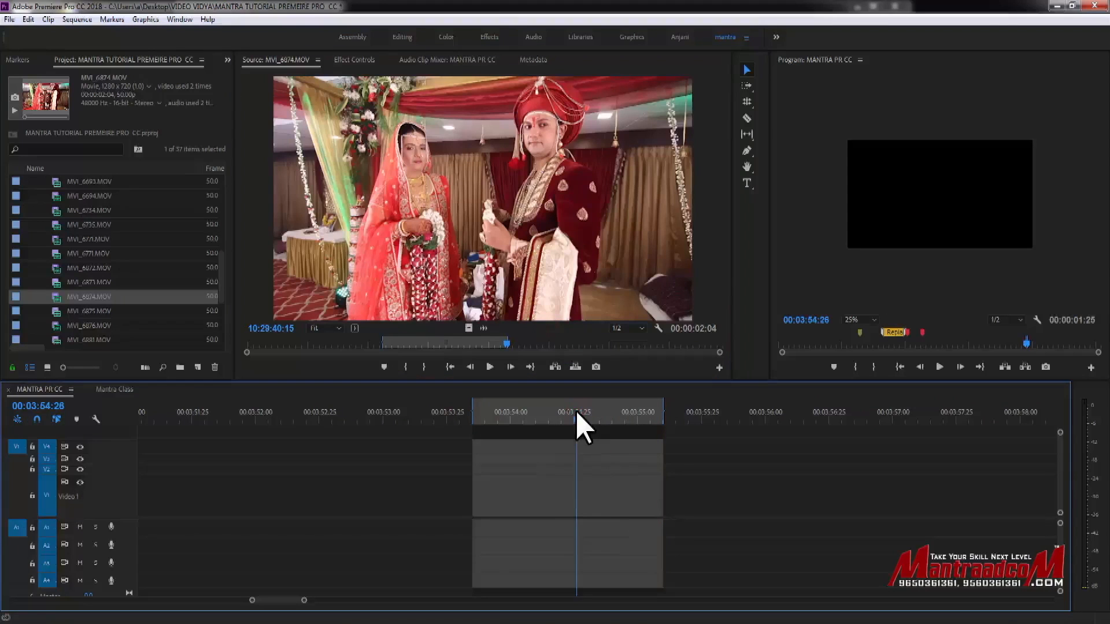
{"action": "key", "text": "minus"}
{"action": "key", "text": "minus"}
{"action": "key", "text": "minus"}
{"action": "key", "text": "minus"}
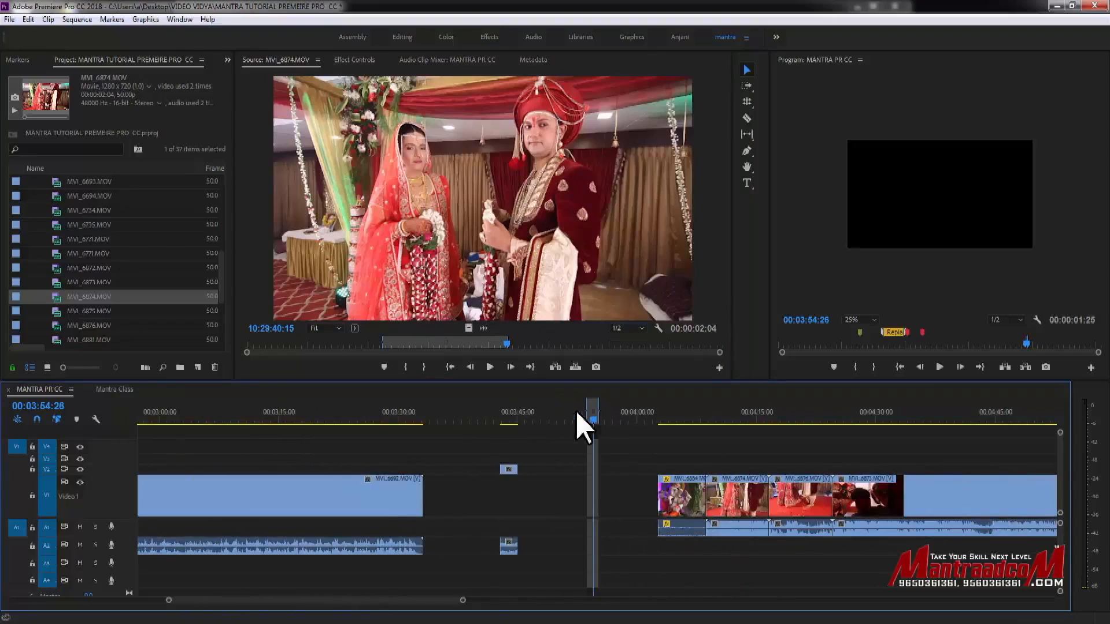
{"action": "left_click", "coordinate": [609, 440]}
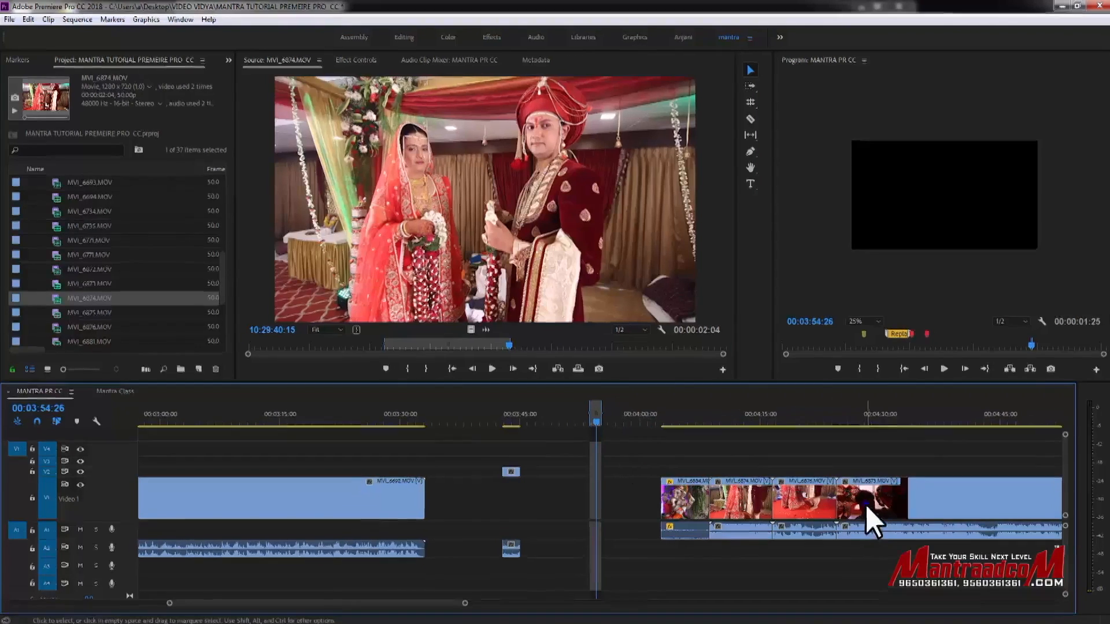
Locate the Speed/Duration command among the commands available for a clip on track V1
{"action": "right_click", "coordinate": [866, 504]}
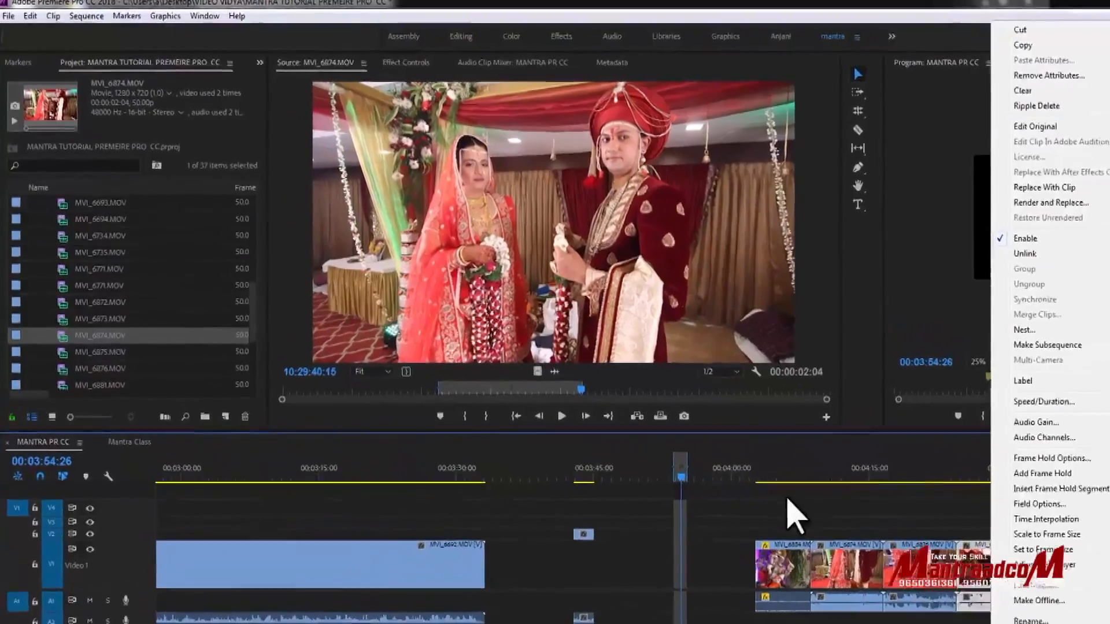
{"action": "key", "text": "Escape"}
{"action": "left_click", "coordinate": [53, 15]}
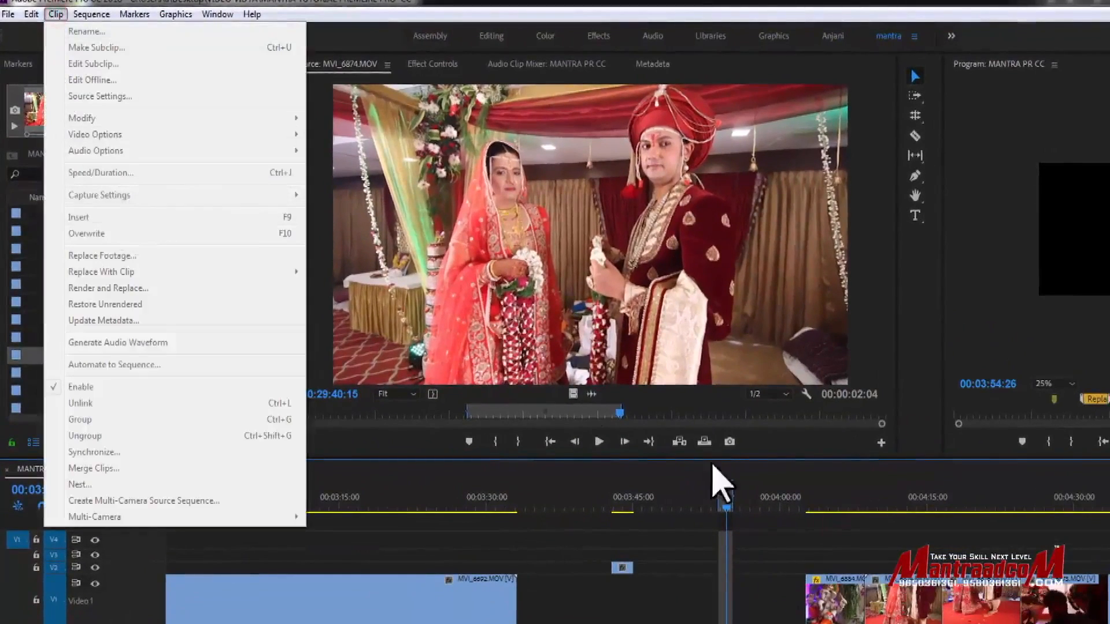
{"action": "left_click", "coordinate": [726, 504]}
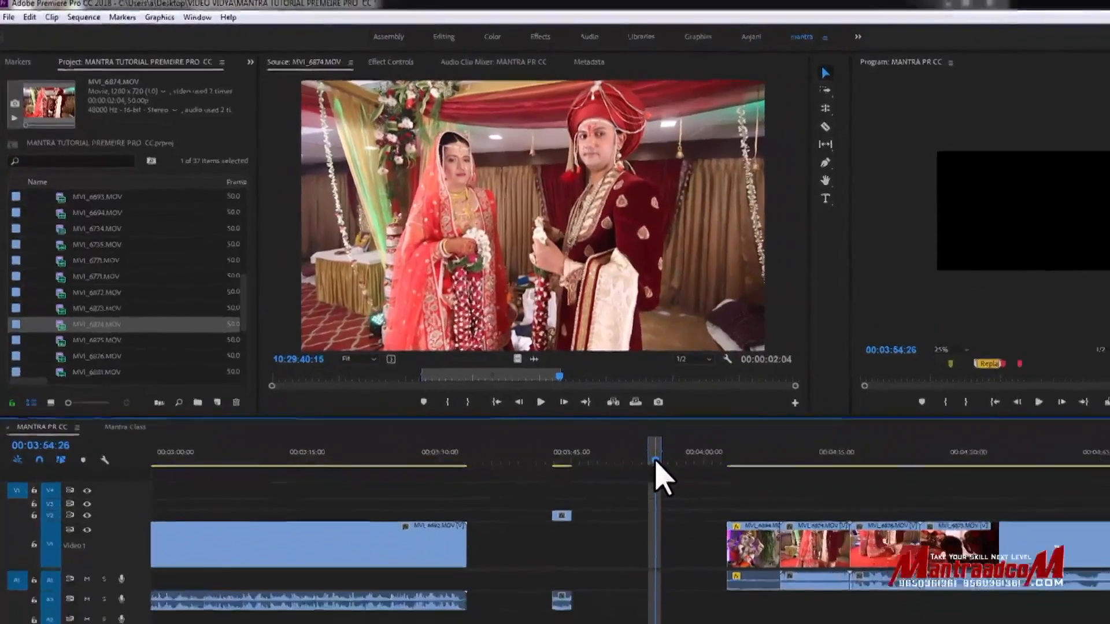